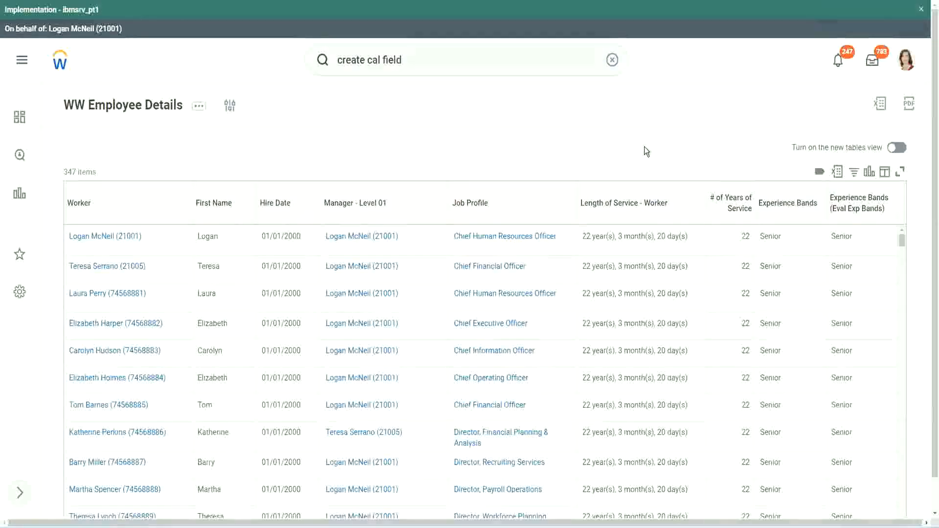
left_click(816, 236)
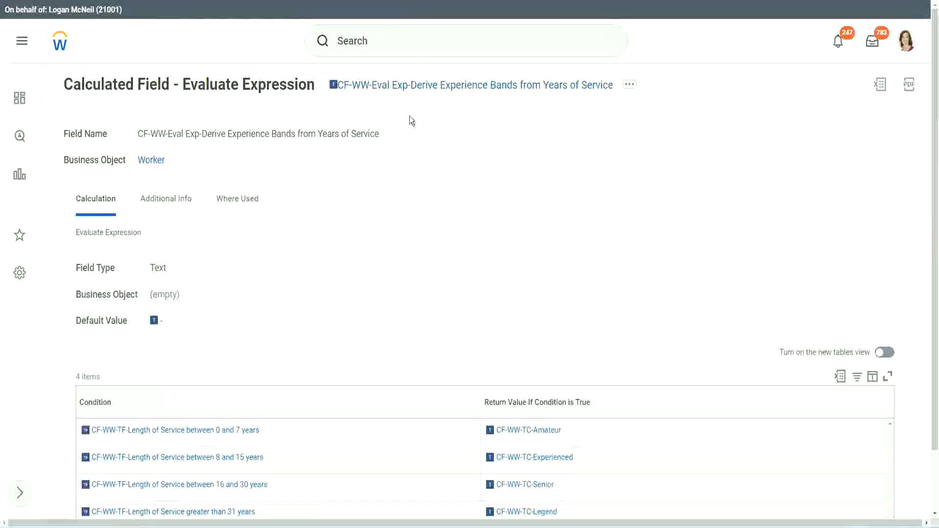
right_click(406, 91)
left_click(443, 149)
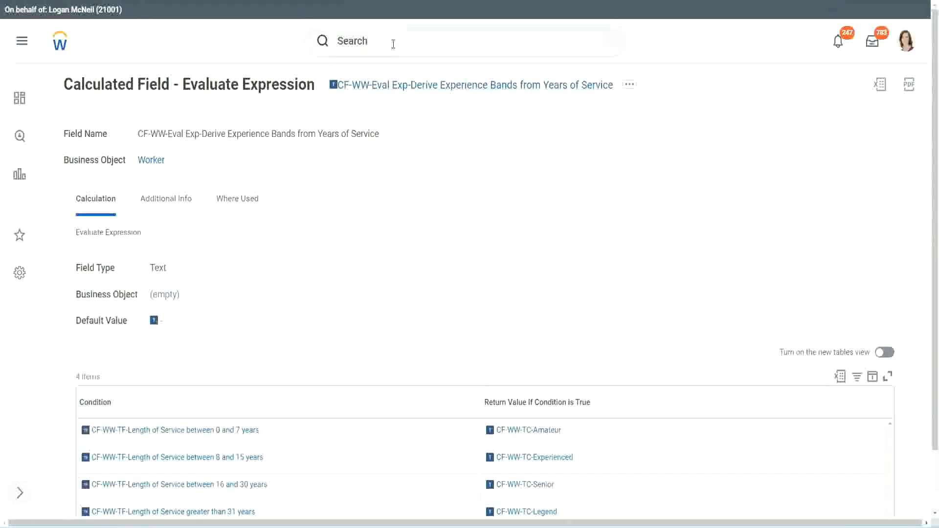
left_click(393, 44)
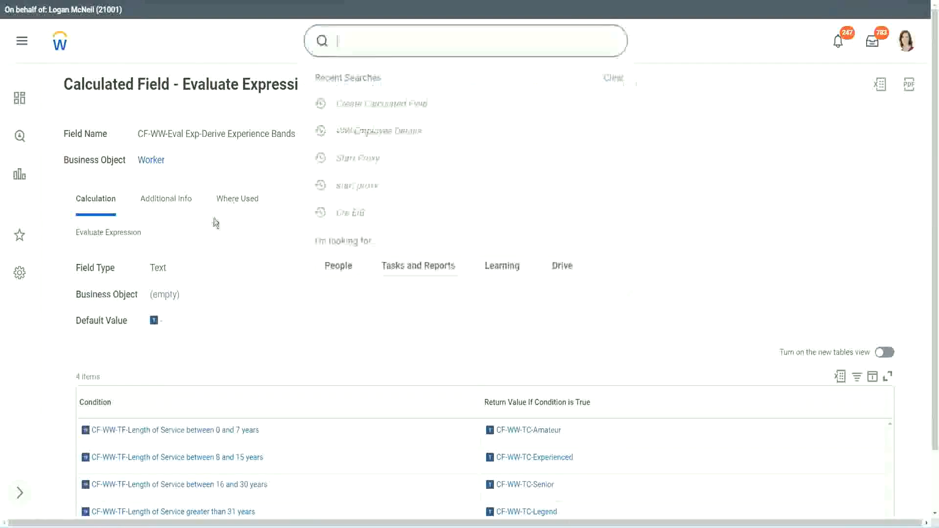
left_click(665, 114)
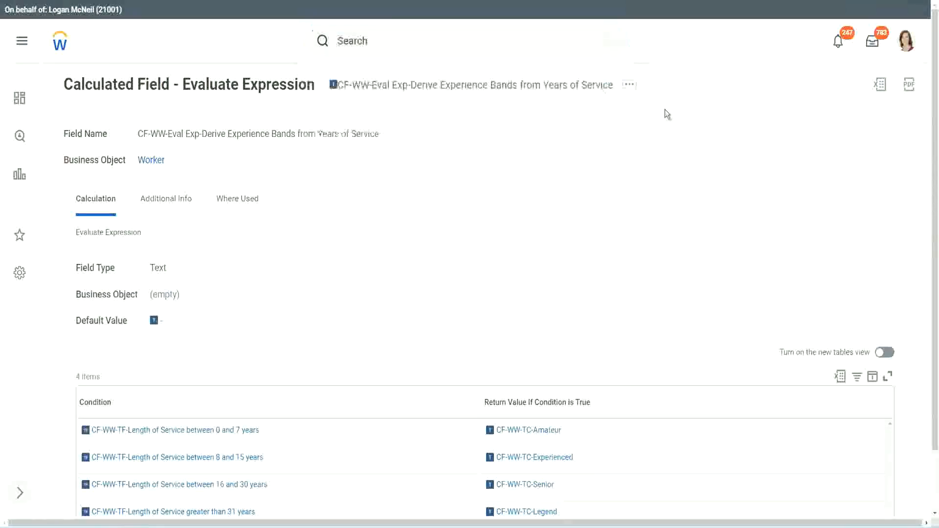
Step: Search for the Create Calculated Field task and start it
left_click(372, 36)
type("create calc")
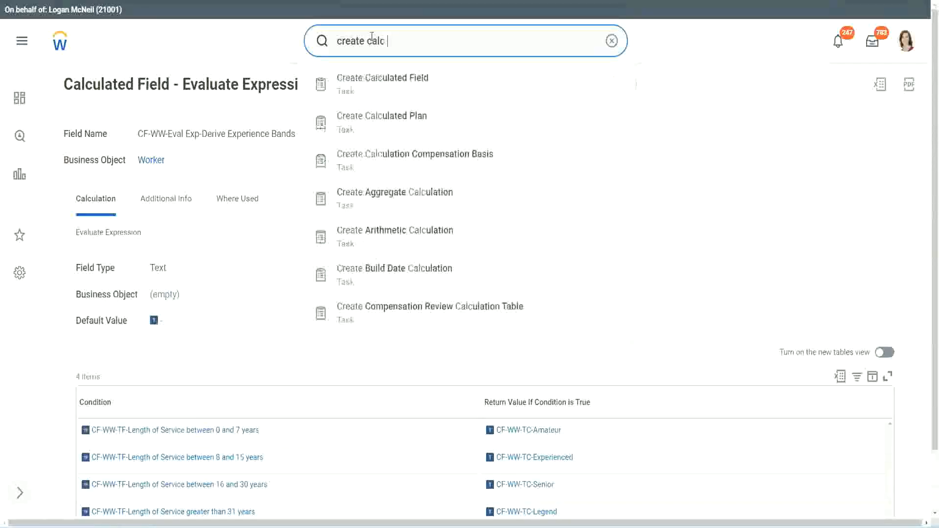
type(" field")
left_click(392, 91)
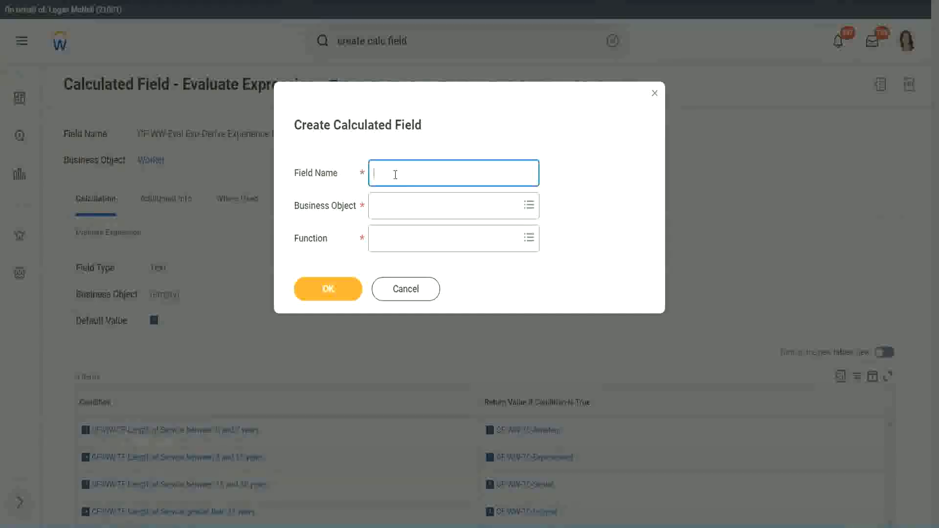
Step: Name the new calculated field "CF-WW-LRB-Identify Experience Bands from years of Service"
type("CF-WW-LRB-Identify Exe")
key("BackSpace")
type("periende")
key("BackSpace")
key("BackSpace")
type("ce ")
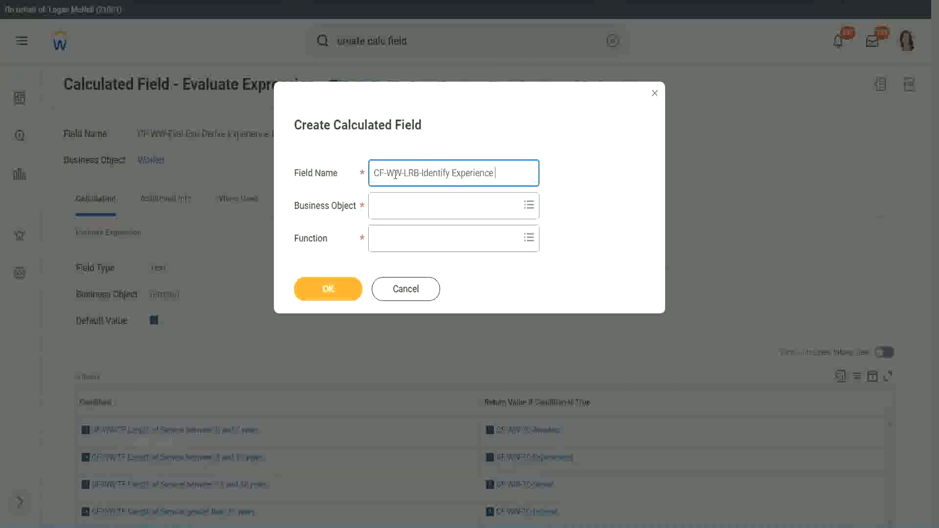
type("Bands from")
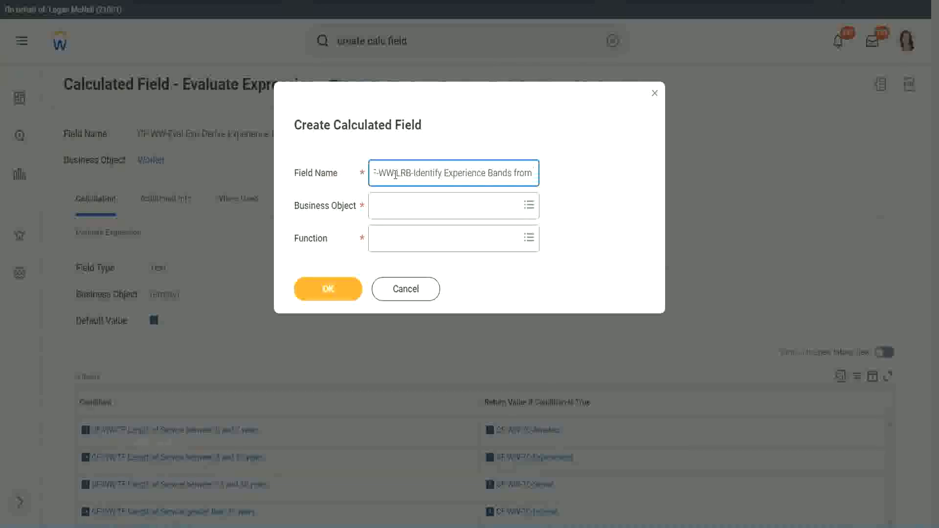
type(" years of Service")
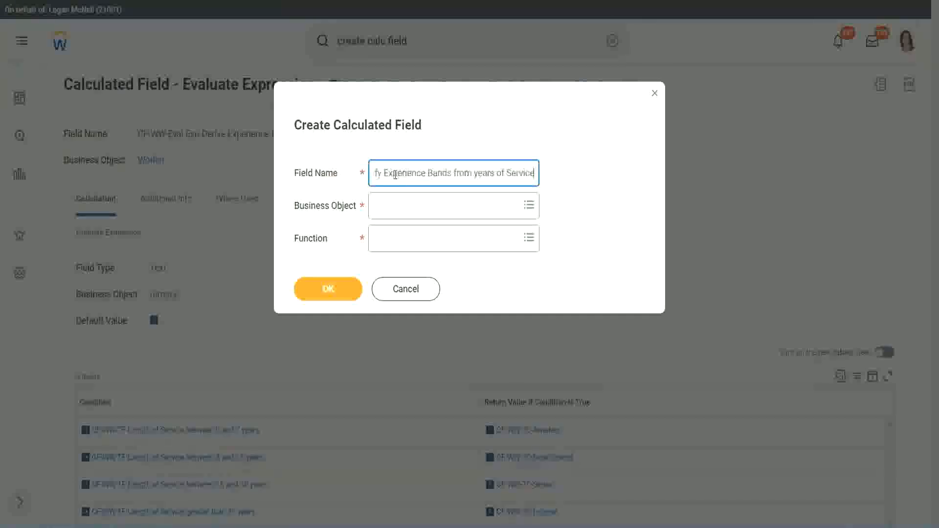
Step: Set the business object to Worker and the function to Lookup Range Band, and confirm the new calculated field
key("Tab")
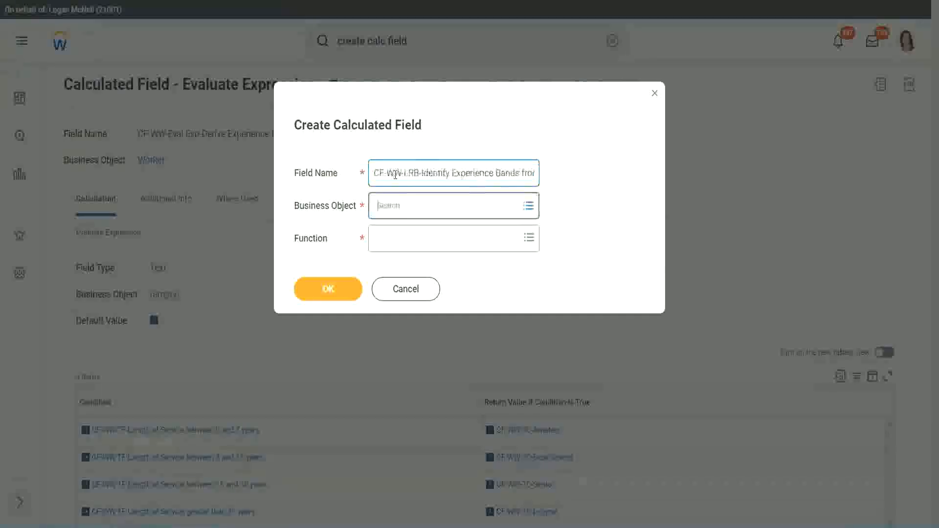
type("wor")
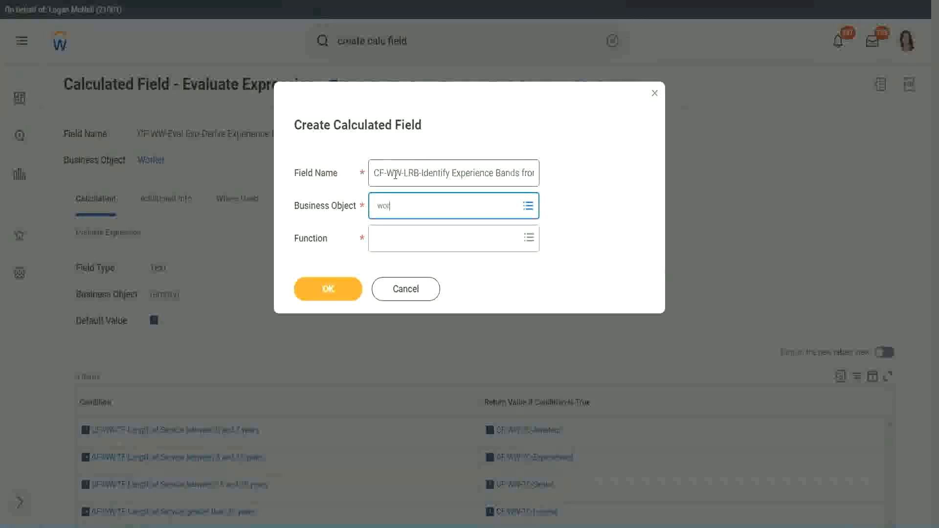
type("ker")
key("Return")
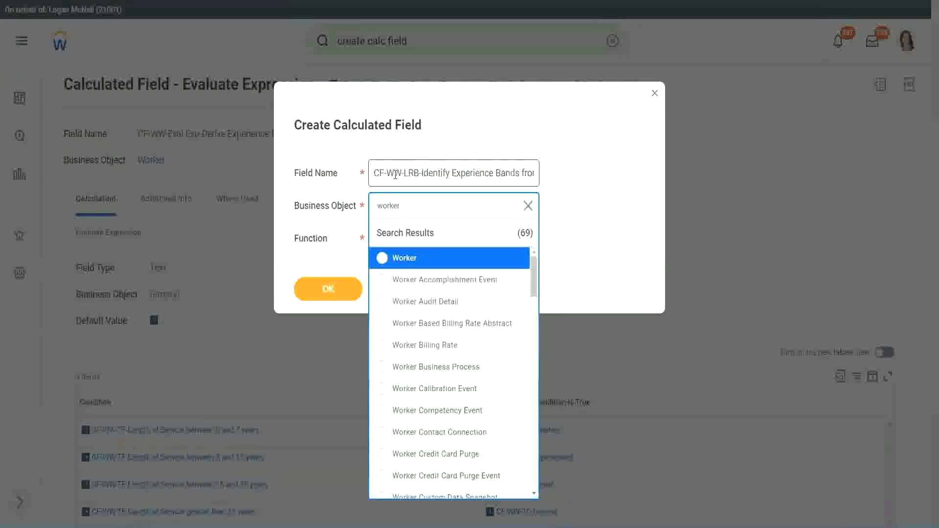
key("Return")
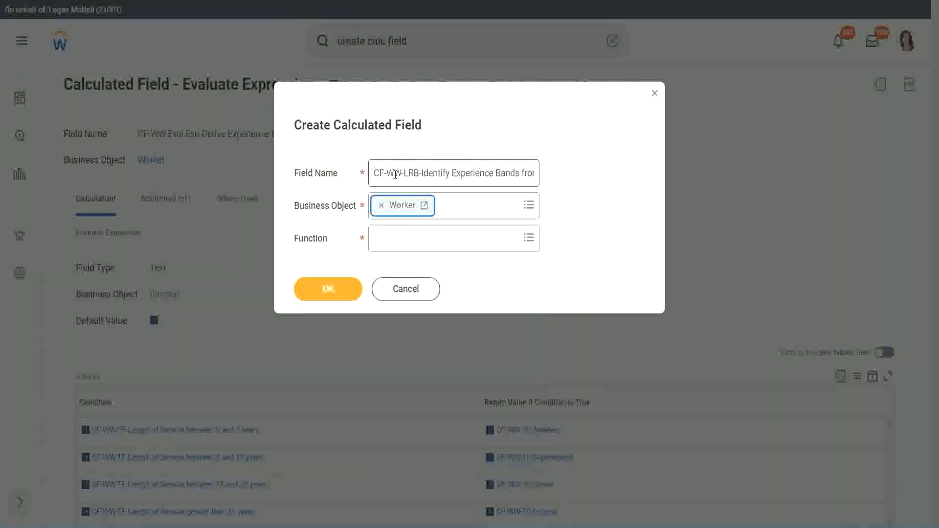
key("Tab")
type("lrb")
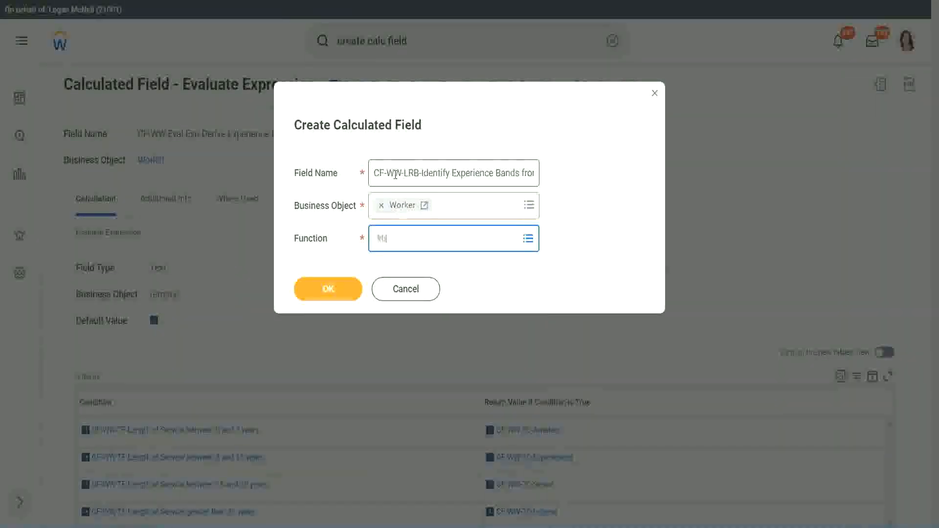
key("Return")
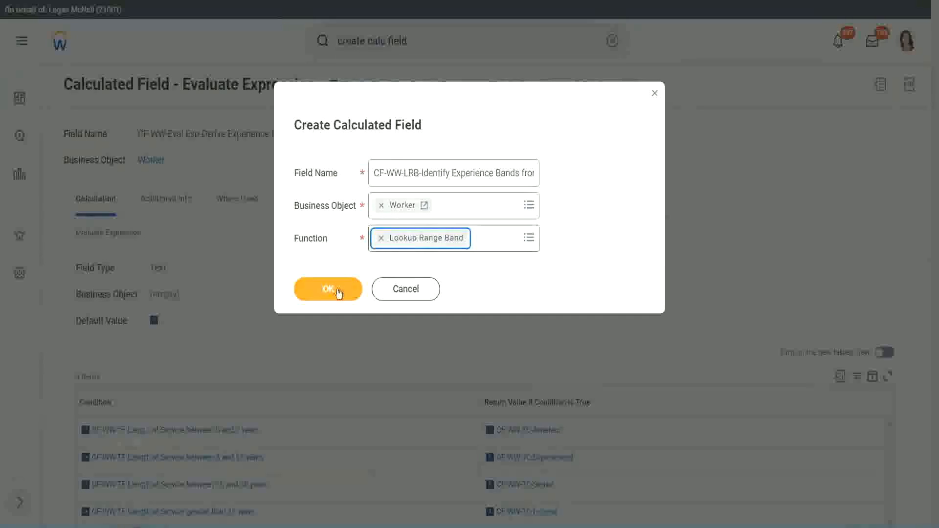
left_click(335, 290)
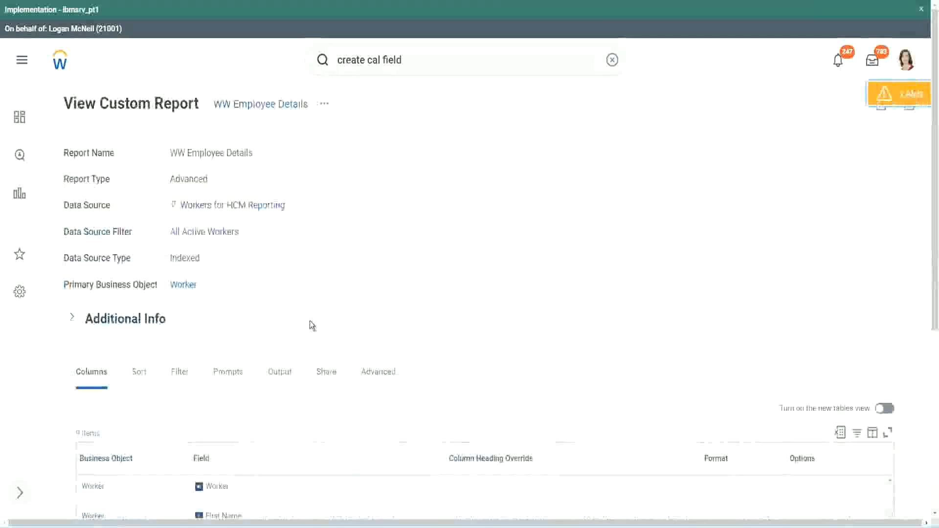
Step: Copy the name CF-WW-Convert Text To Number-Number of Years from Length of Service from the WW Employee Details definition and use it as the Source Field
scroll(313, 318, "down", 6)
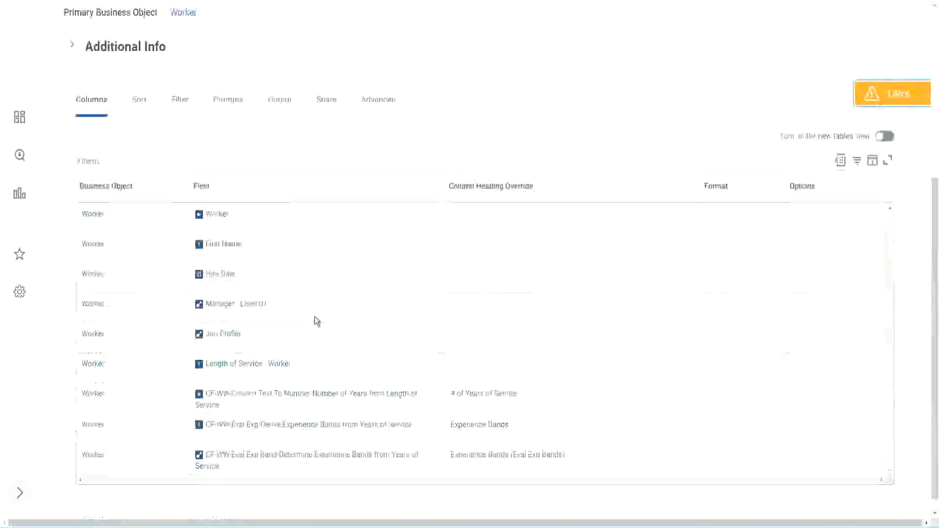
right_click(296, 382)
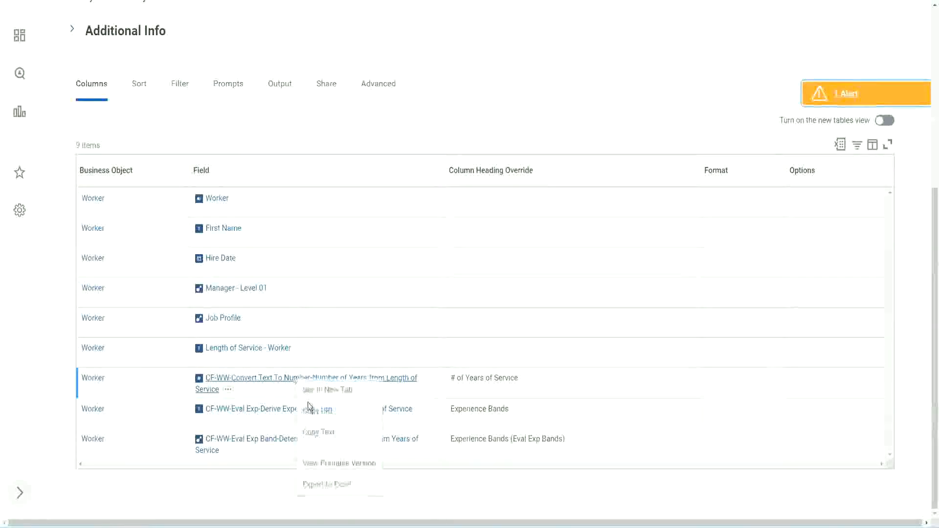
left_click(323, 434)
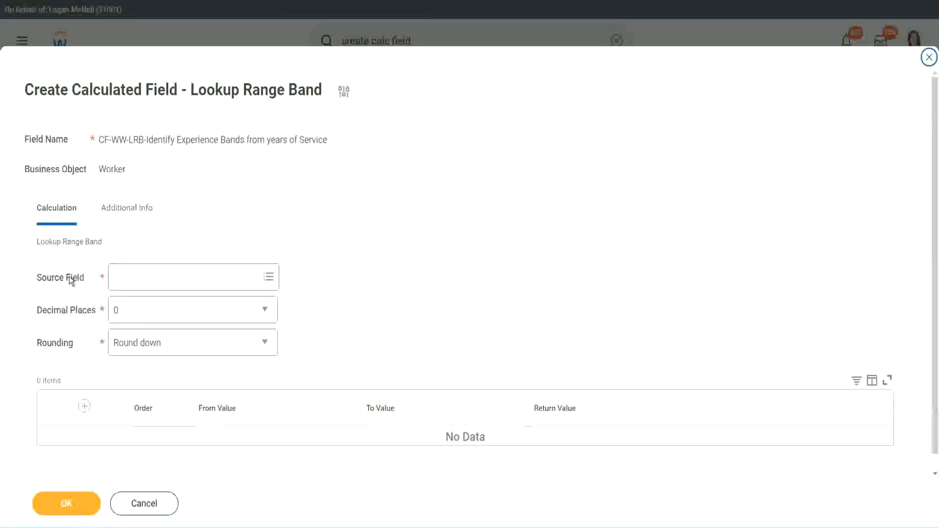
left_click(145, 278)
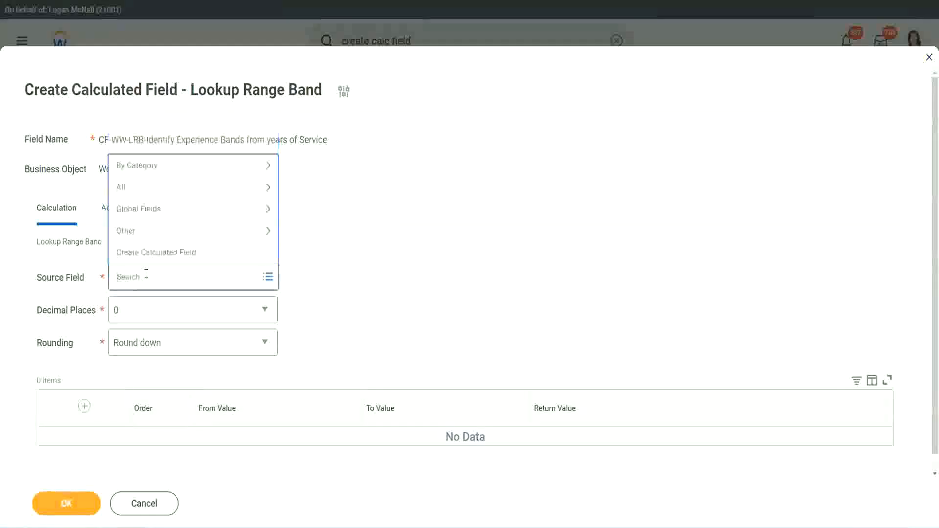
key("ctrl+v")
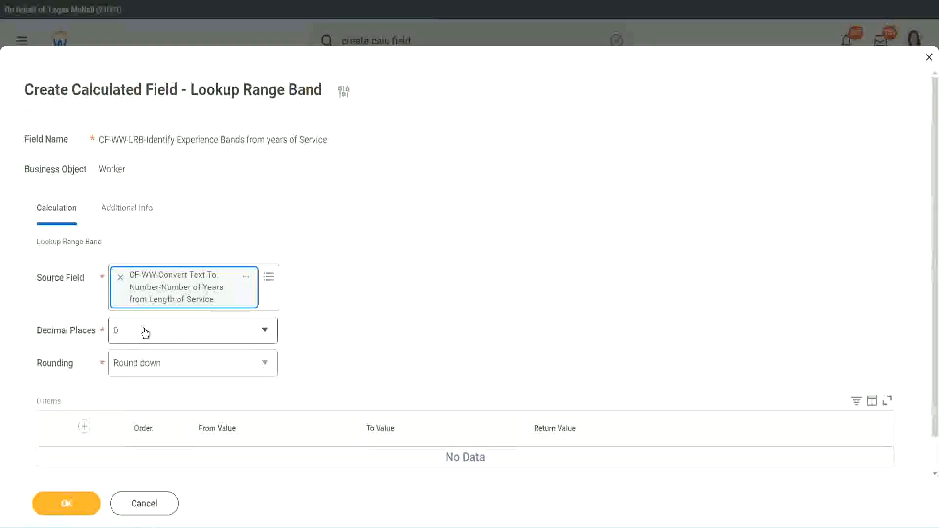
Step: Keep Decimal Places at 0 and set Rounding to Round for the lookup
left_click(184, 336)
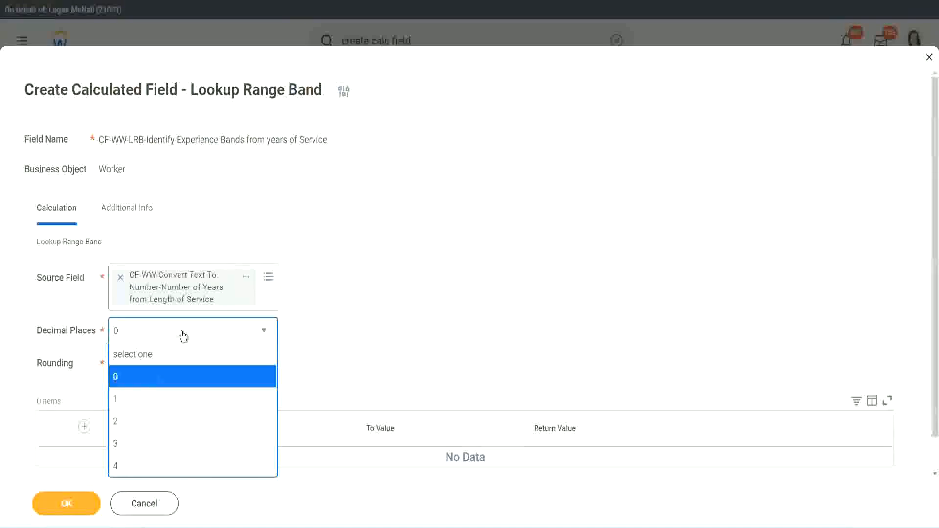
left_click(366, 322)
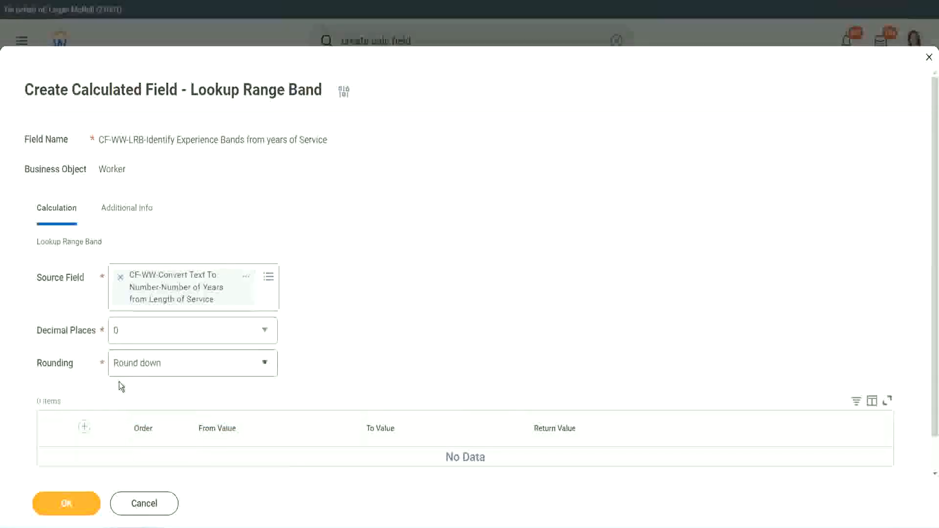
left_click(151, 366)
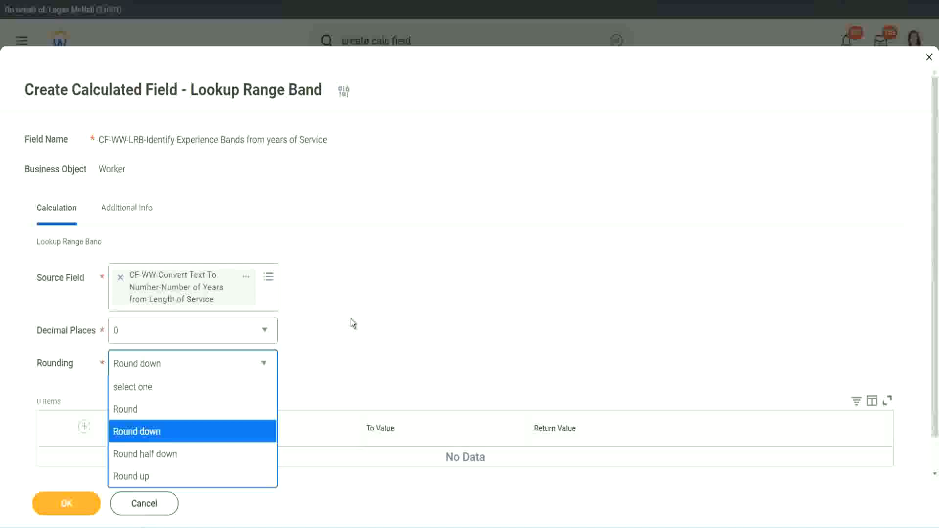
left_click(330, 360)
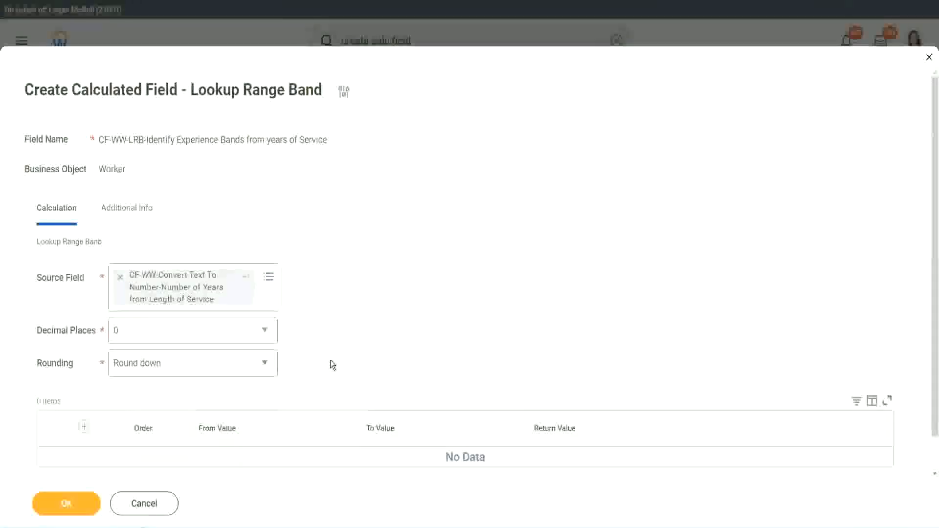
left_click(162, 368)
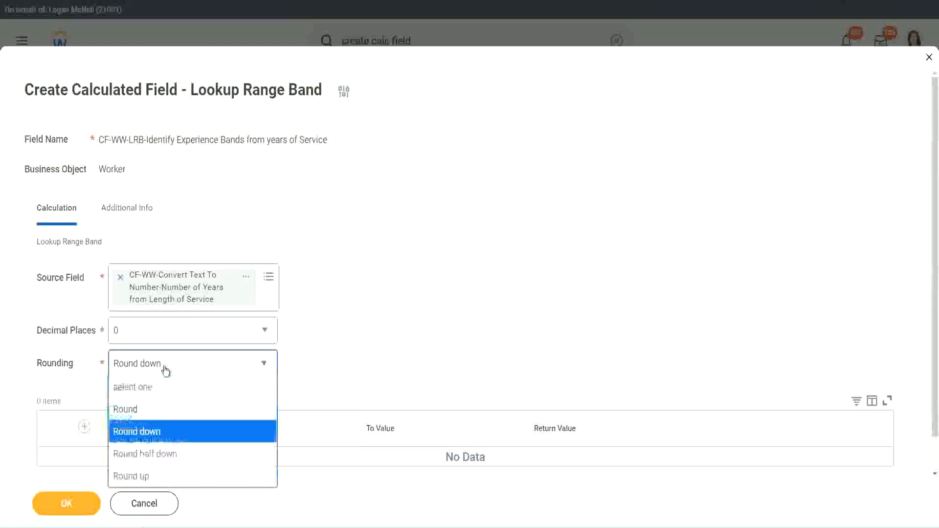
left_click(157, 414)
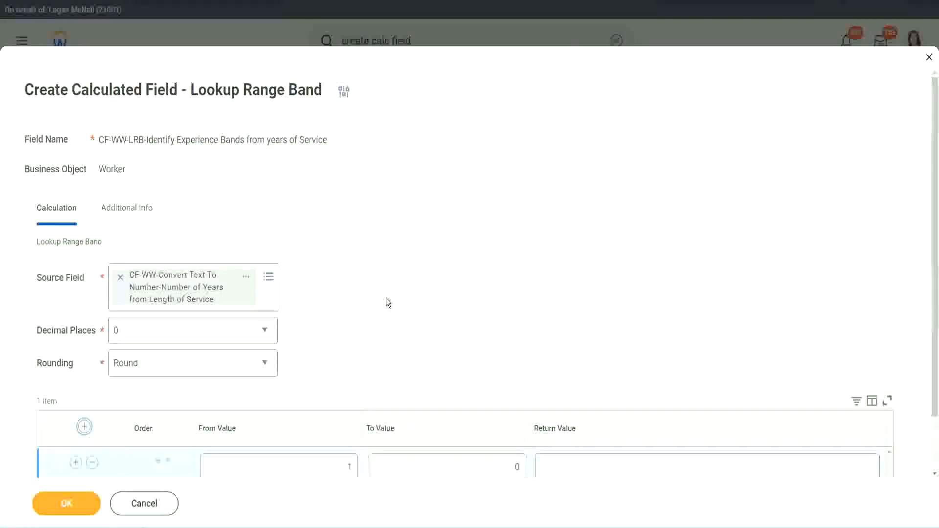
Step: Fill the first range band row with From Value 0, To Value 7 and Return Value "Amateur"
scroll(393, 300, "down", 2)
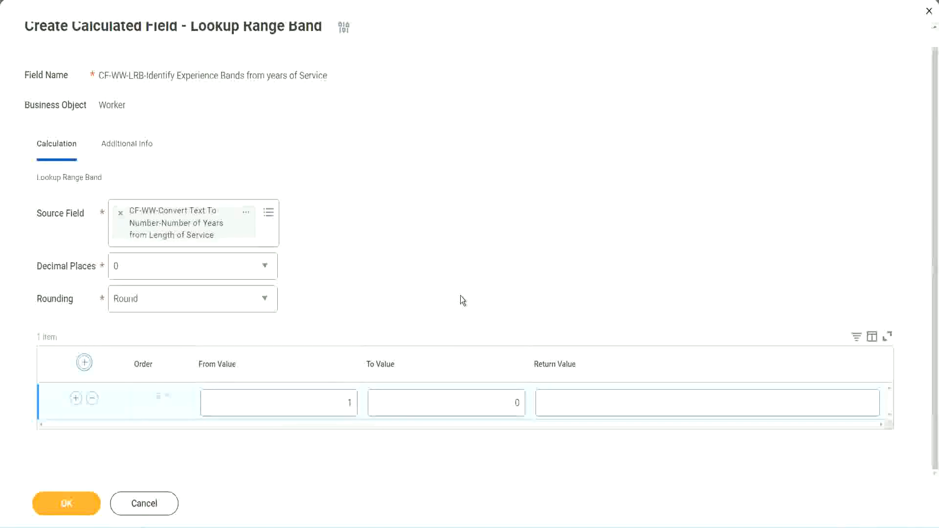
left_click(343, 406)
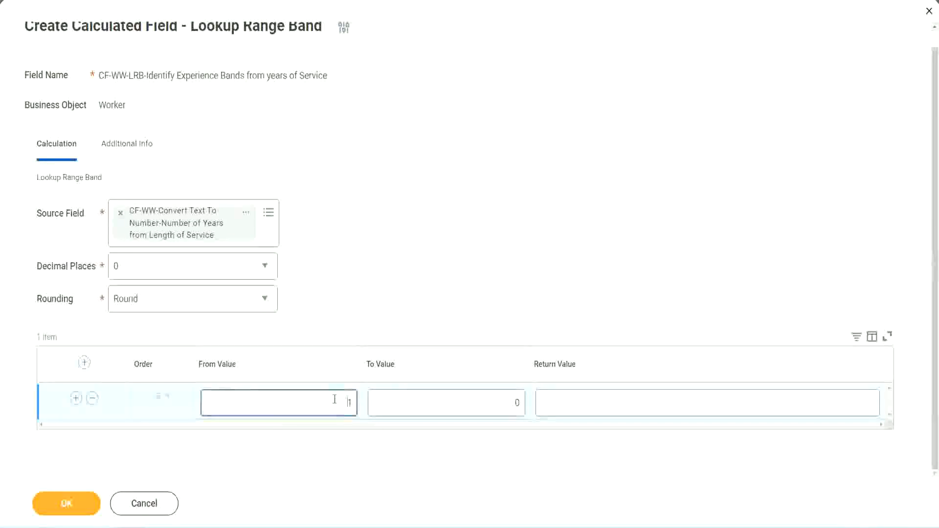
type("0")
key("Tab")
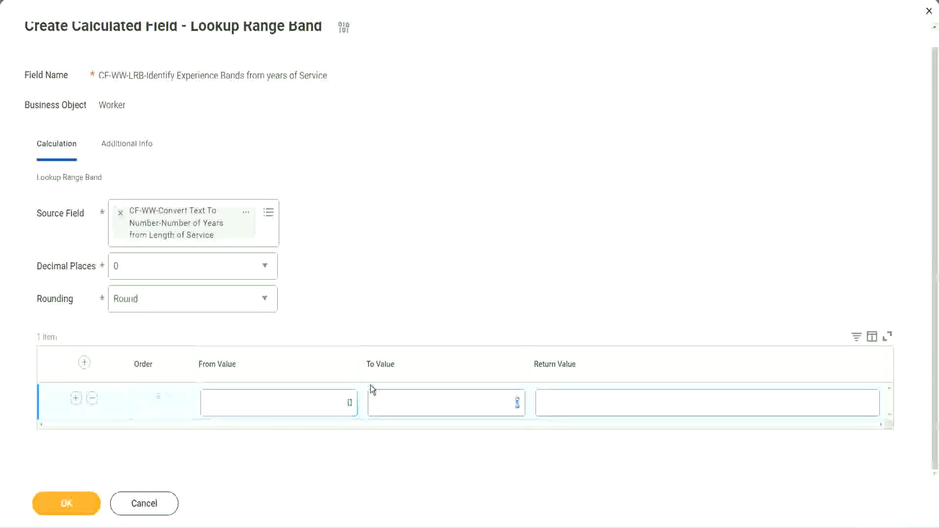
type("7")
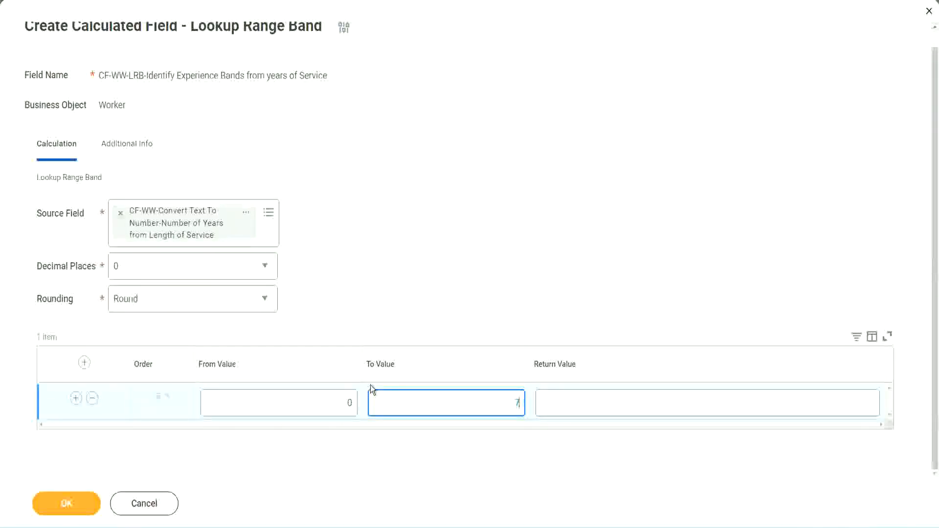
key("Tab")
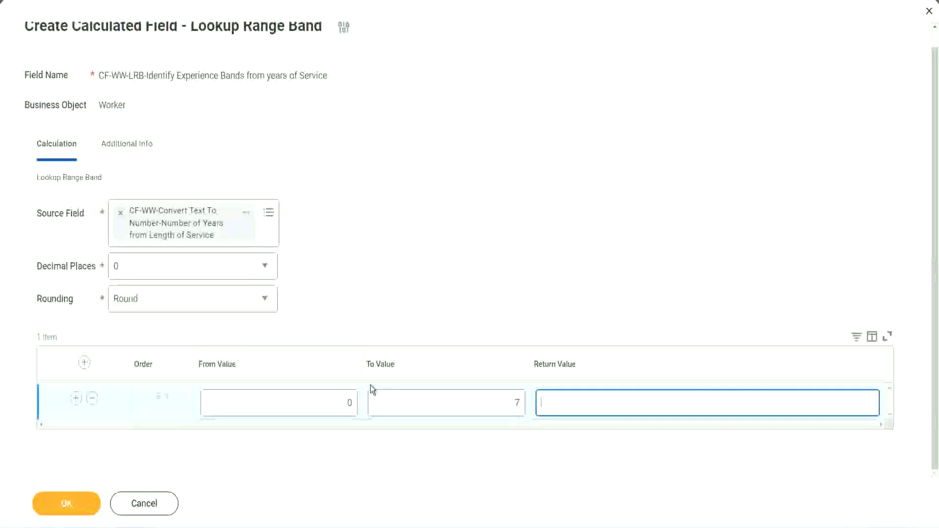
type("Amateur")
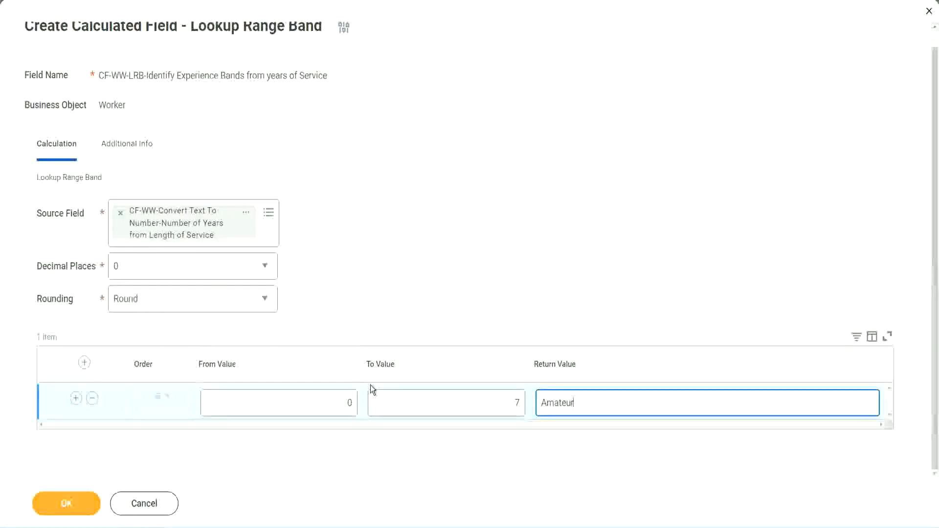
left_click(325, 402)
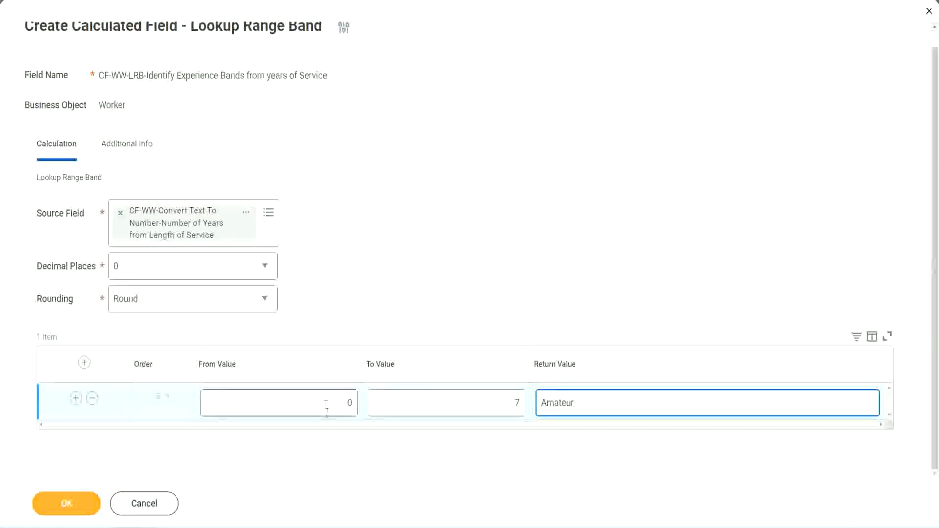
left_click(508, 397)
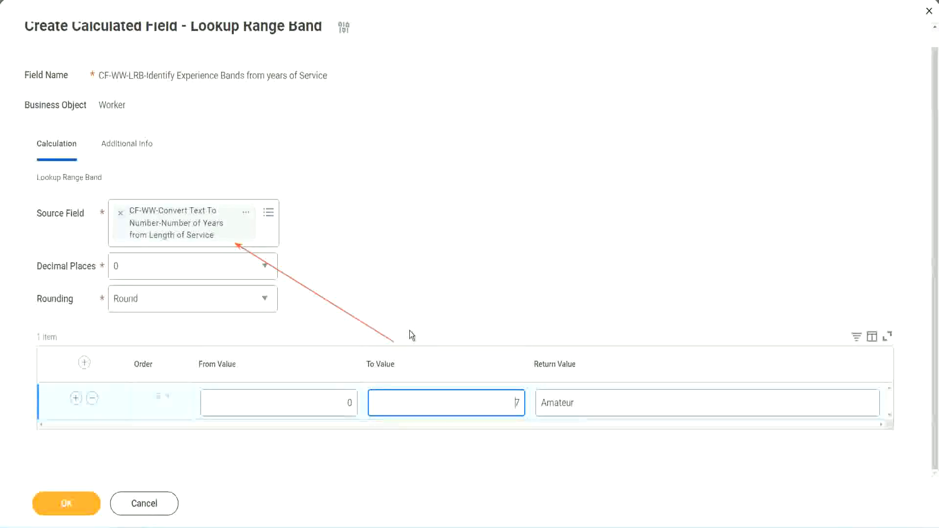
Step: Add a second range band row with From Value 8, To Value 15 and Return Value "Experienced"
left_click(75, 398)
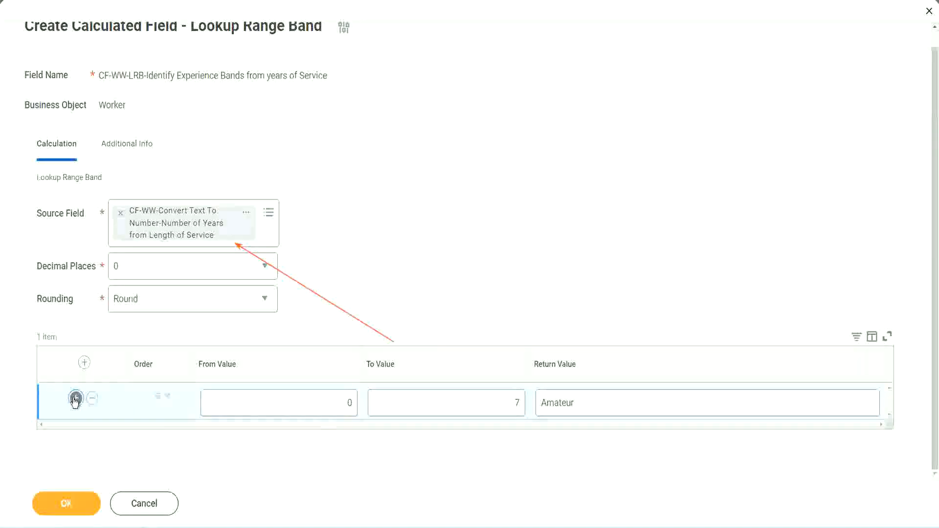
double_click(350, 439)
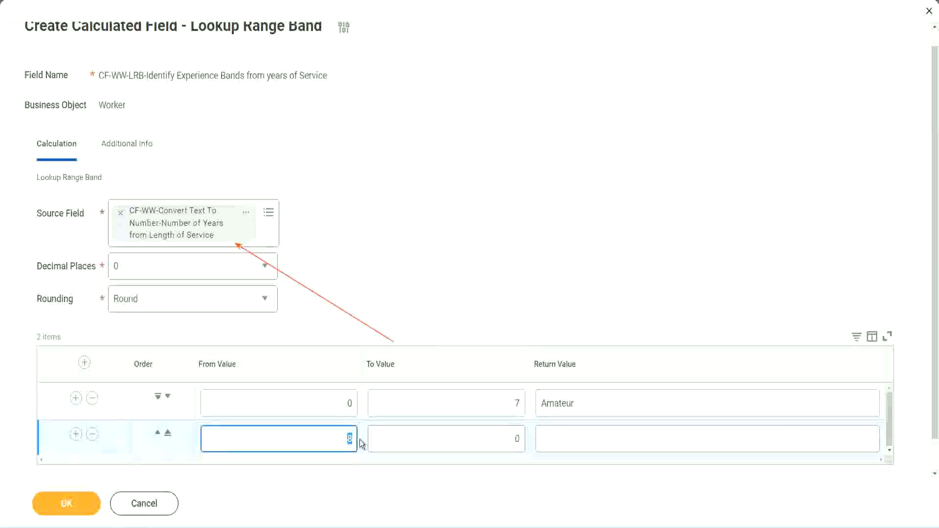
left_click(339, 403)
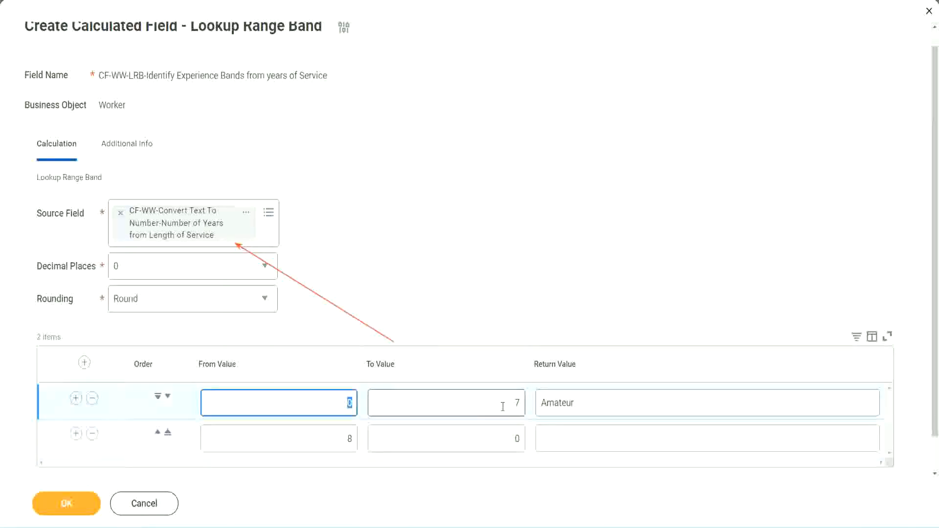
left_click(511, 407)
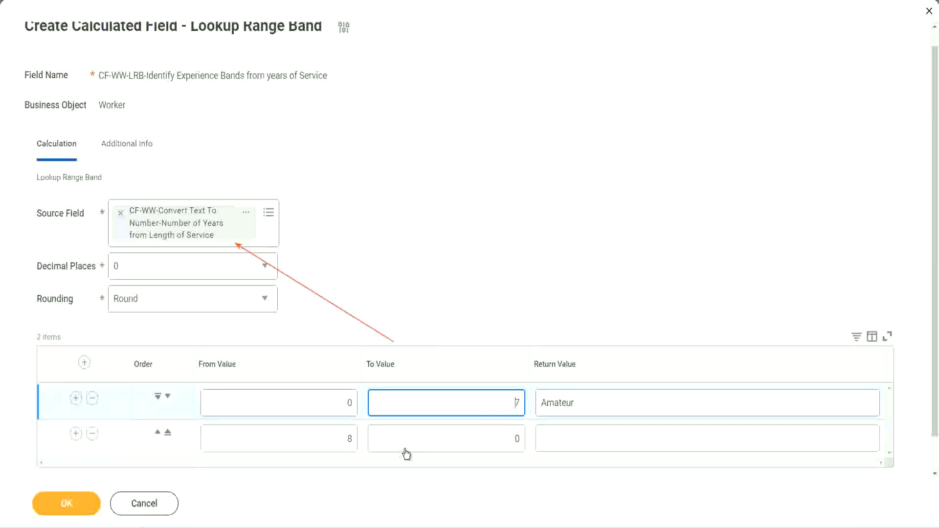
double_click(336, 443)
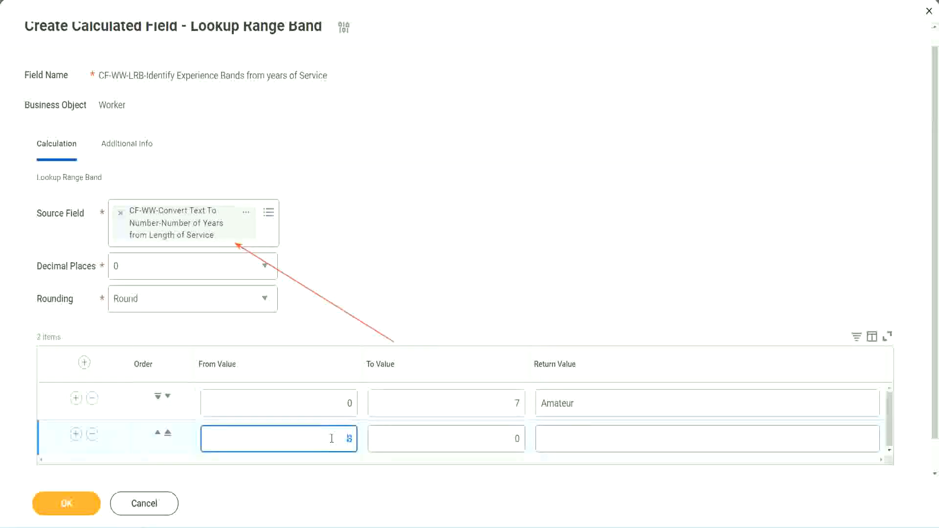
left_click(332, 439)
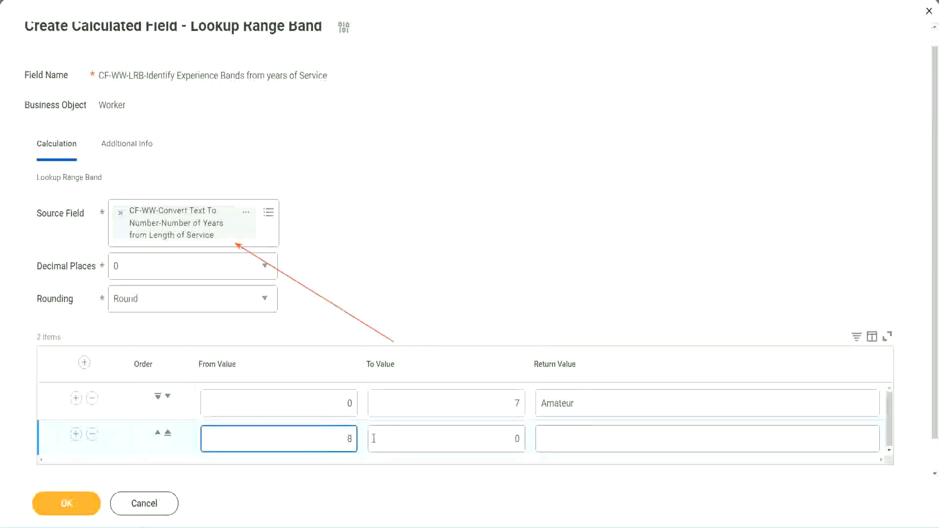
left_click(509, 439)
key("Delete")
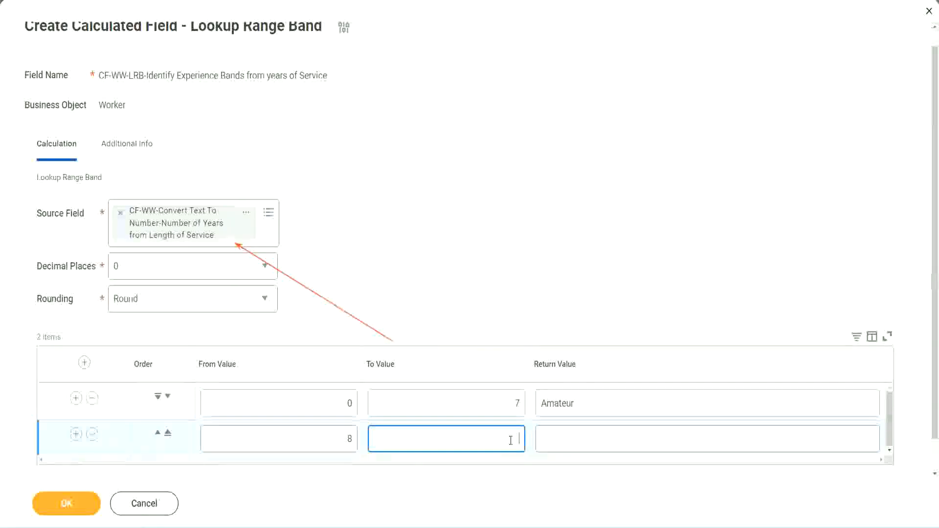
type("15")
left_click(580, 436)
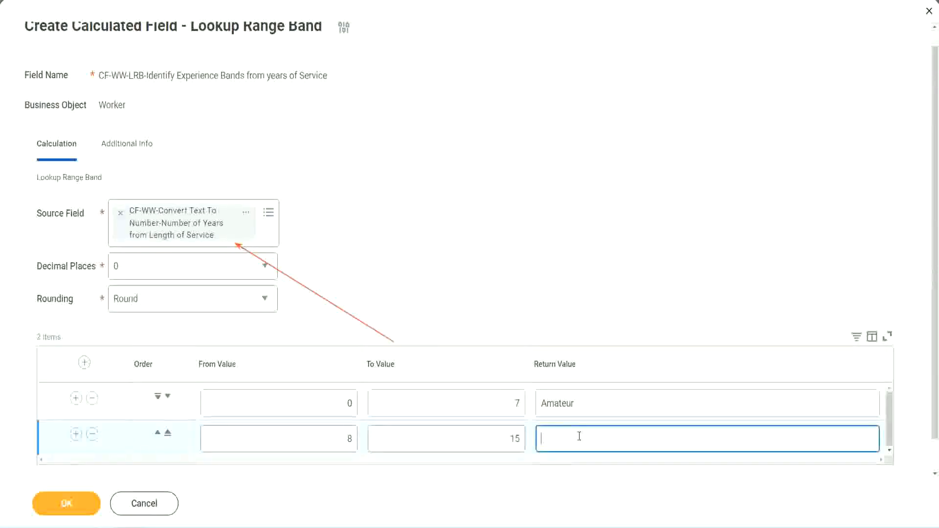
type("Experienced")
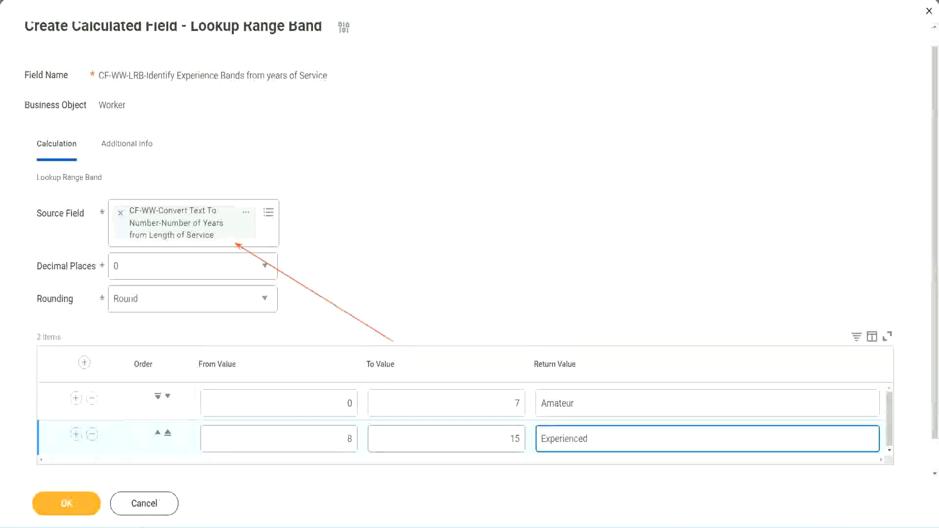
Step: Add a third range band row from 16 to 30 that returns "Senior"
left_click(75, 434)
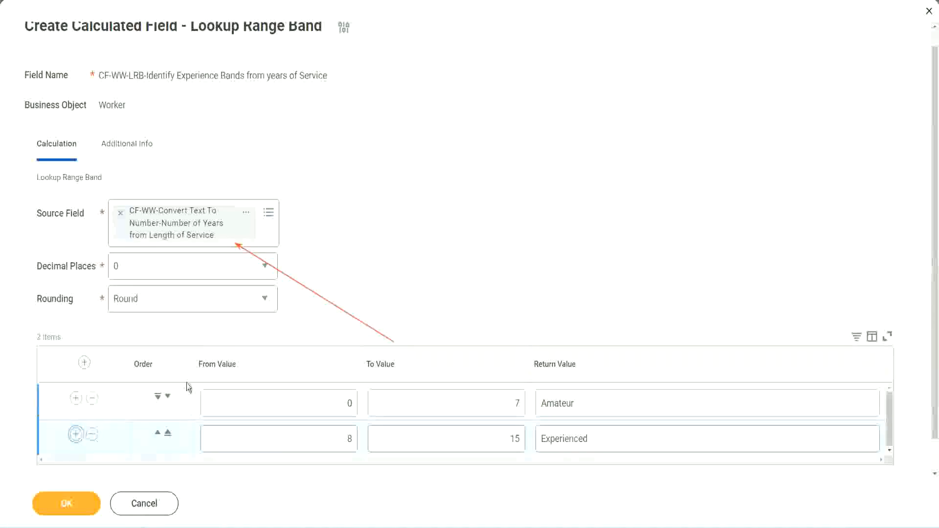
scroll(280, 303, "down", 2)
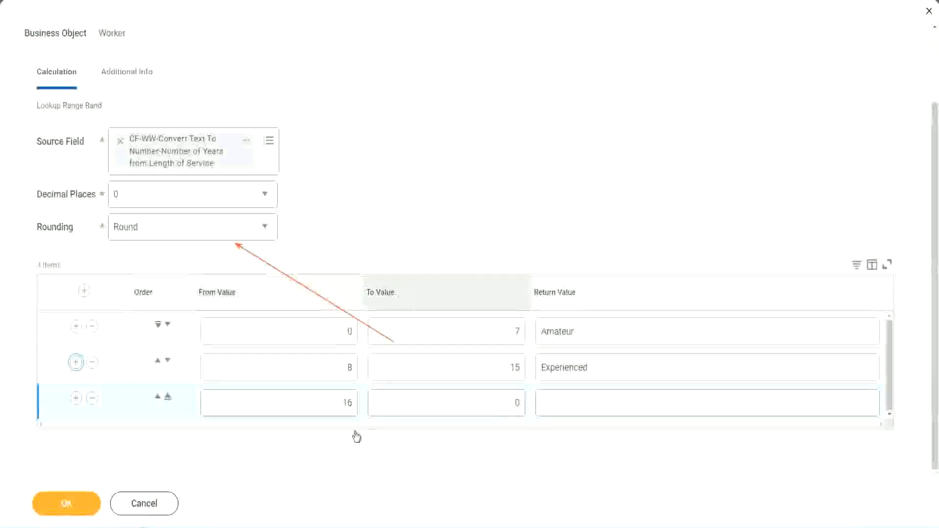
left_click(473, 403)
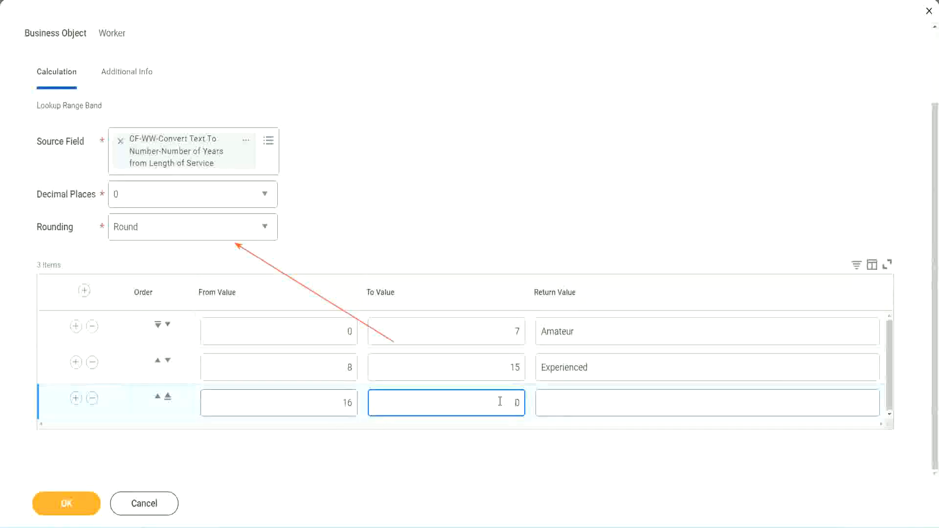
type("3")
key("Tab")
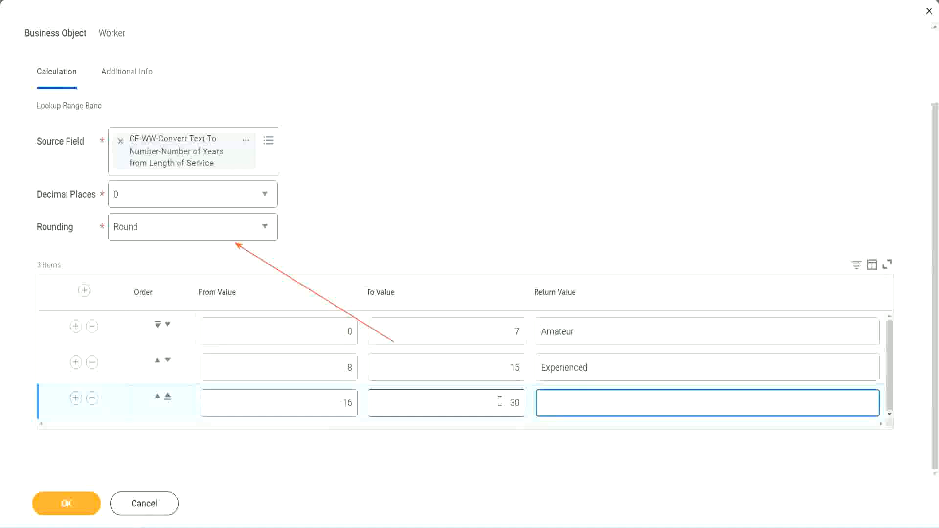
type("L")
key("BackSpace")
type("Senior")
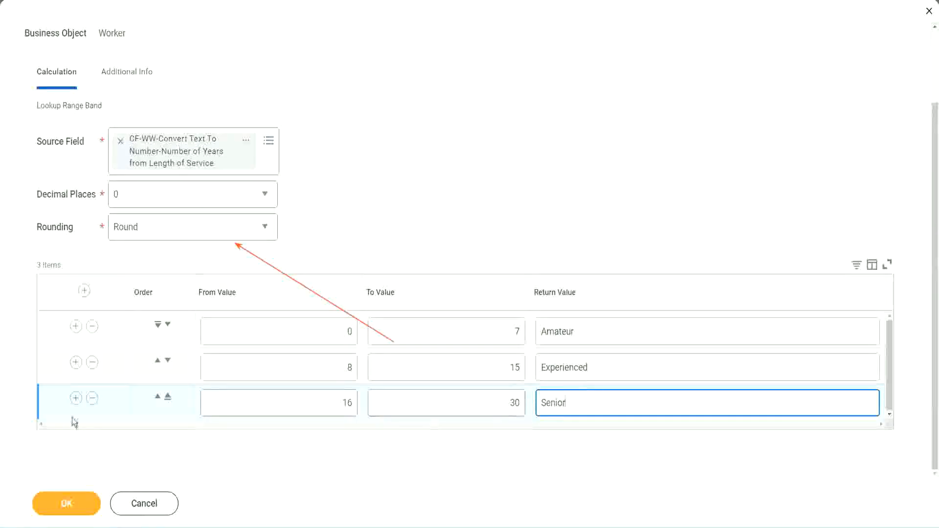
Step: Add a fourth range band row with From Value 31, To Value 1000 and Return Value "Legend"
left_click(76, 399)
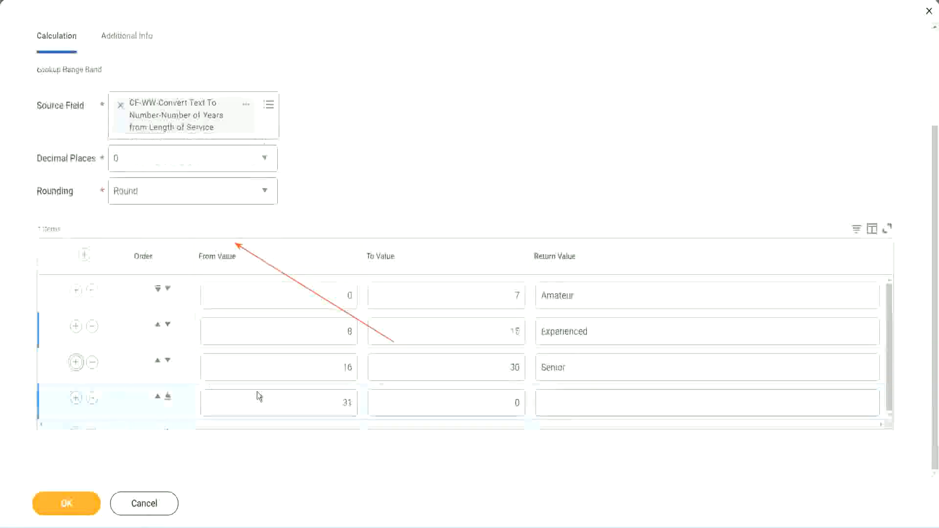
left_click(310, 398)
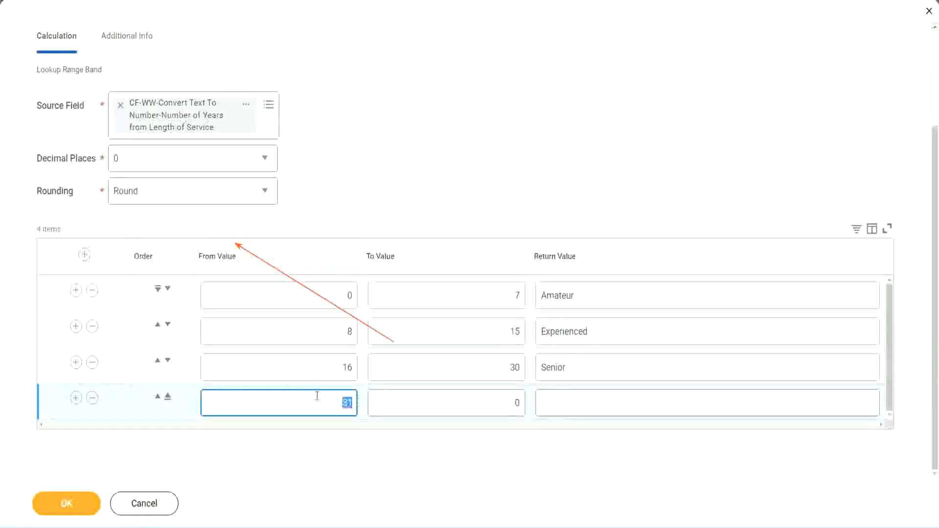
left_click(506, 403)
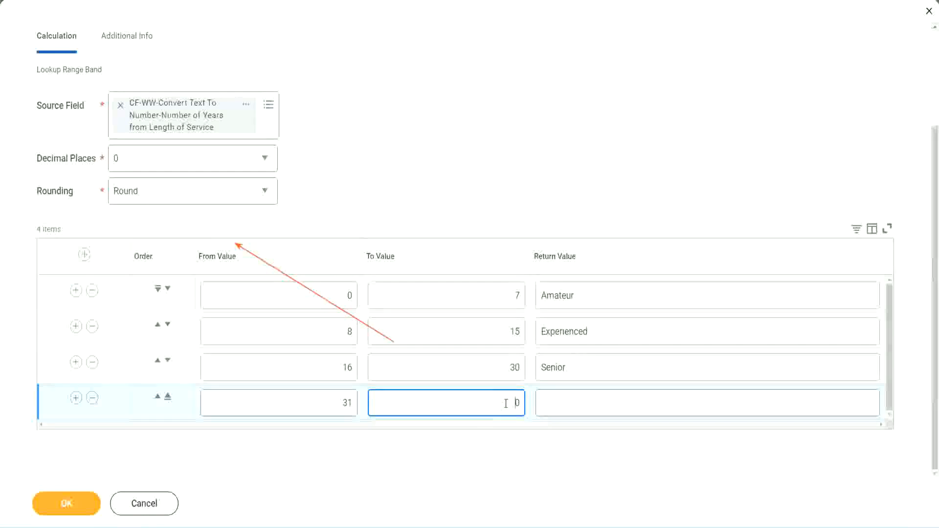
type("1000")
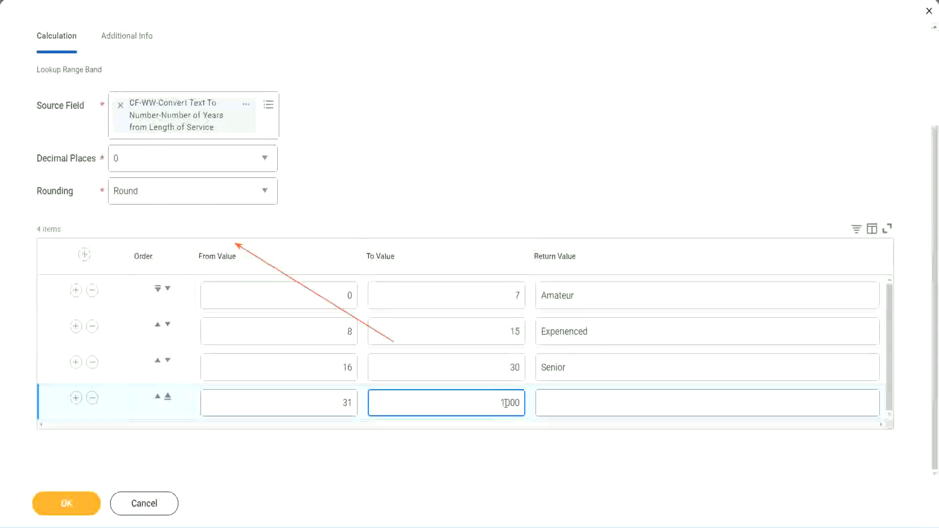
left_click(531, 398)
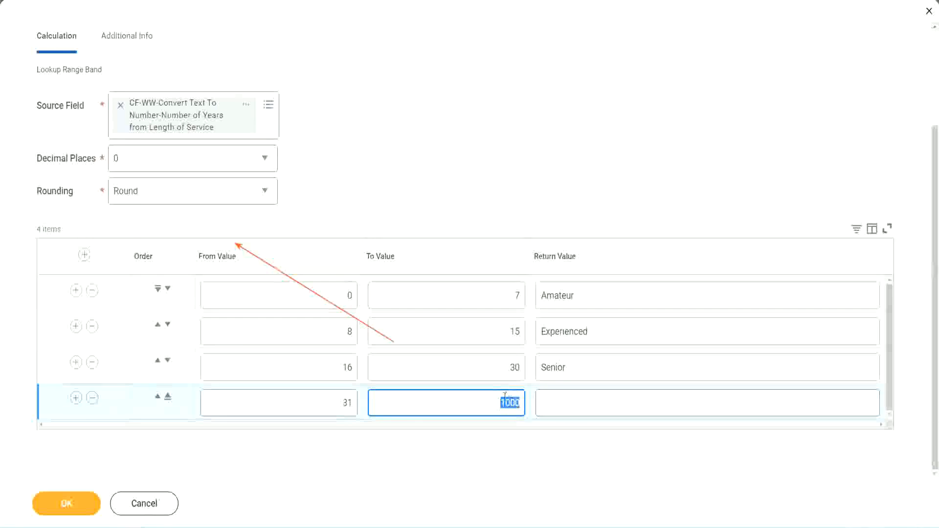
left_click_drag(492, 400, 527, 400)
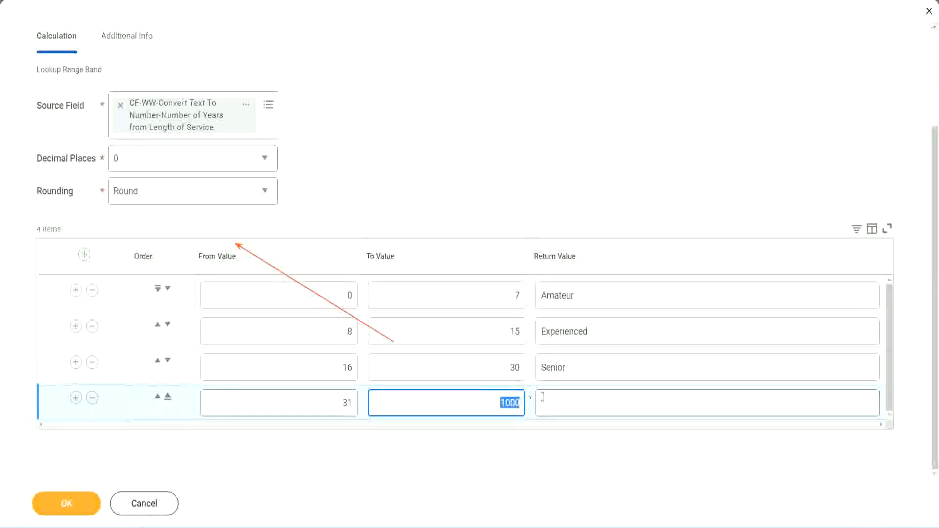
left_click(586, 404)
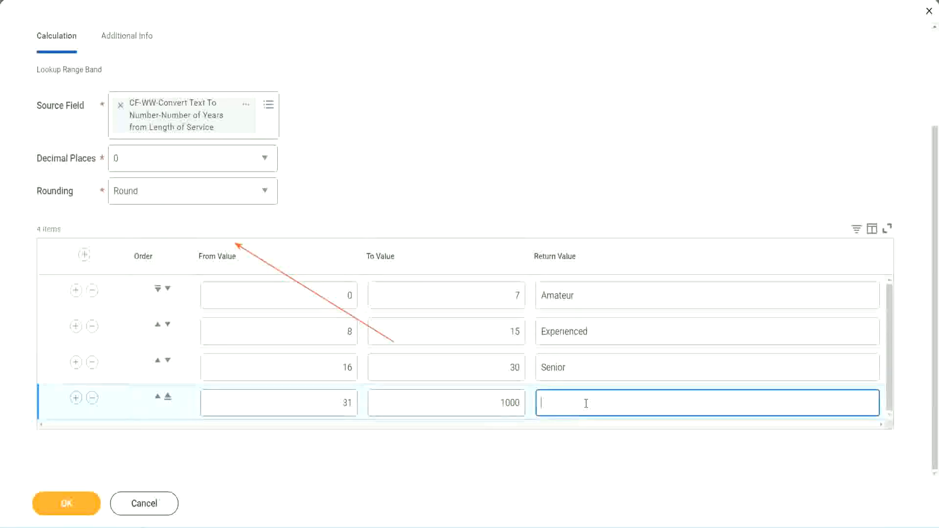
type("Legend")
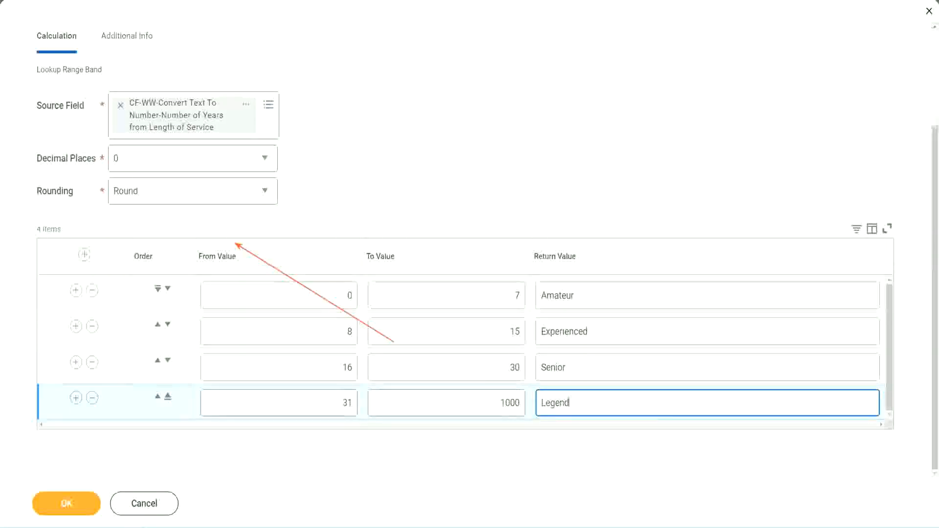
left_click(438, 162)
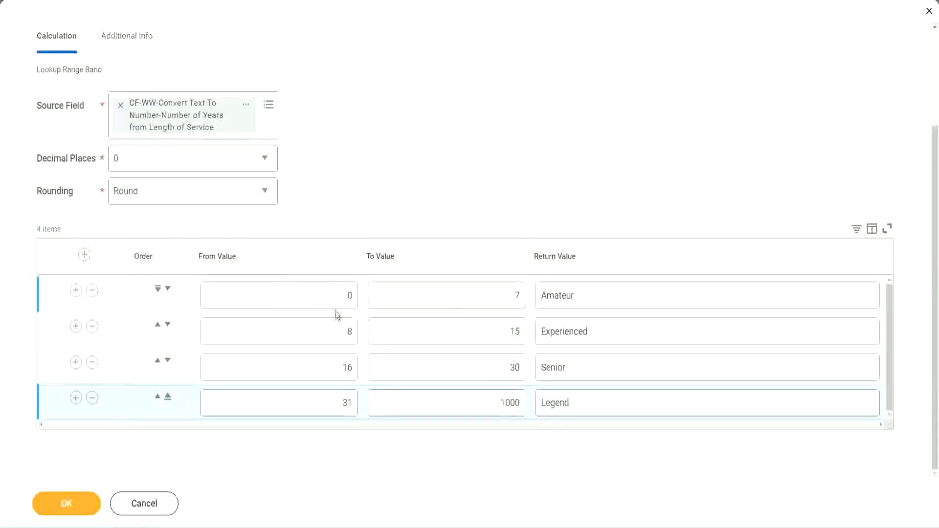
Step: Review the From, To and Return Values of the range band rows against the intended experience bands
double_click(610, 294)
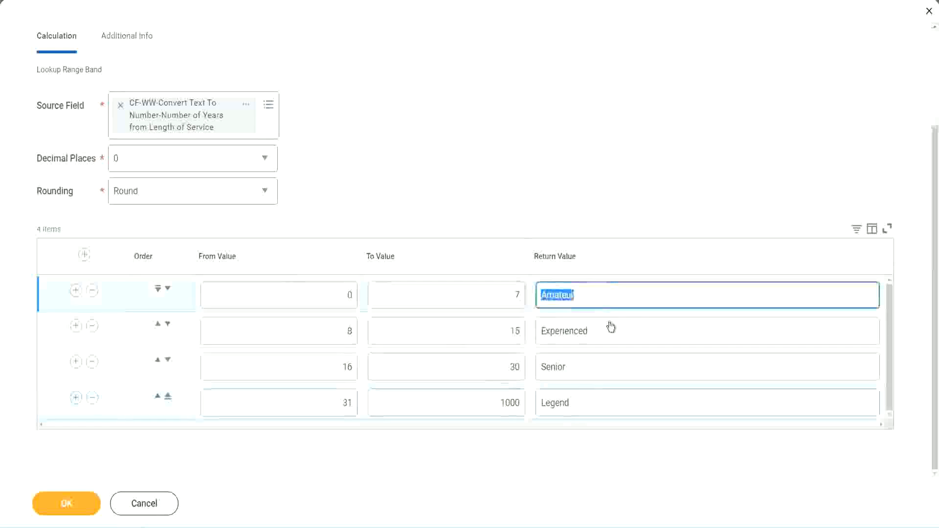
double_click(610, 332)
double_click(593, 372)
double_click(593, 403)
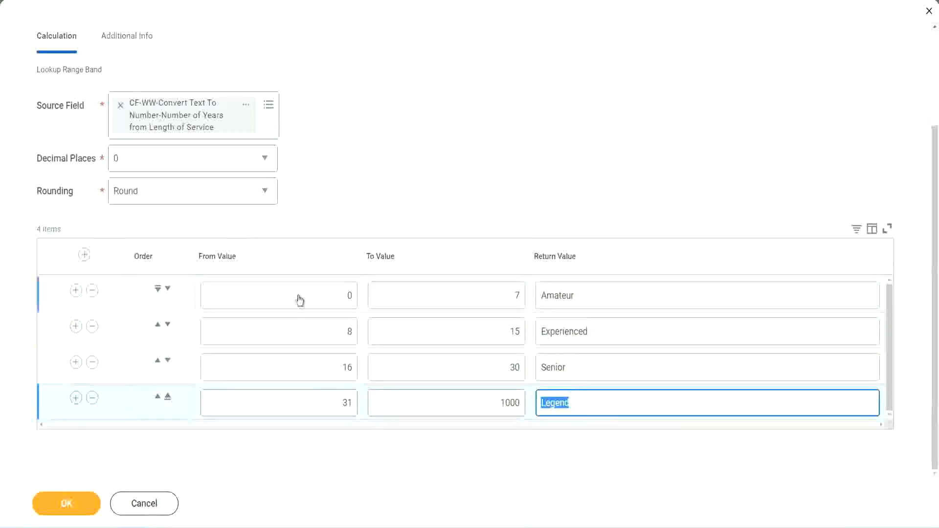
double_click(342, 296)
left_click(482, 288)
left_click(614, 302)
left_click(609, 333)
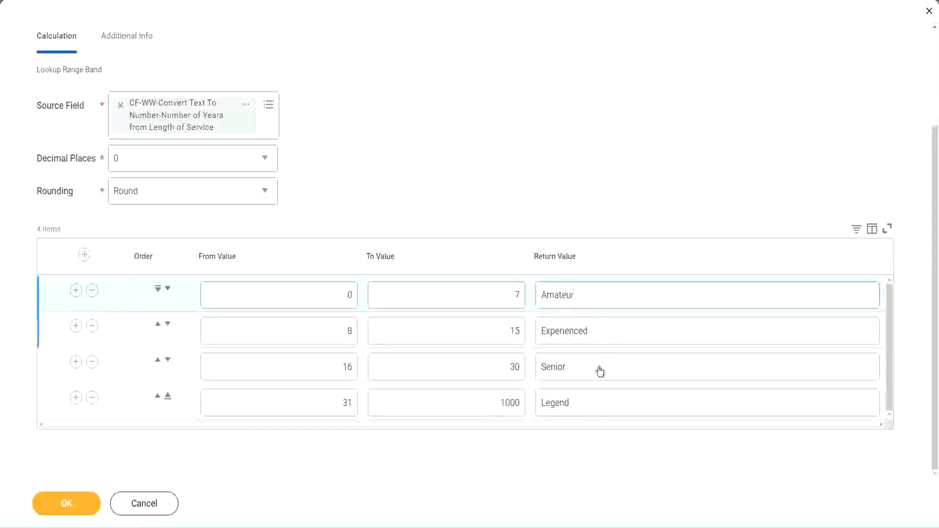
left_click(600, 371)
left_click(591, 399)
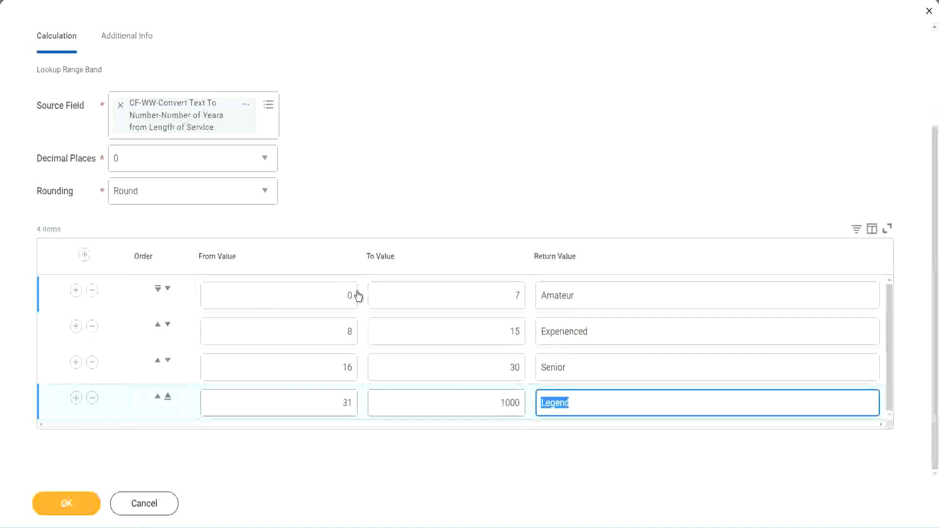
left_click(455, 237)
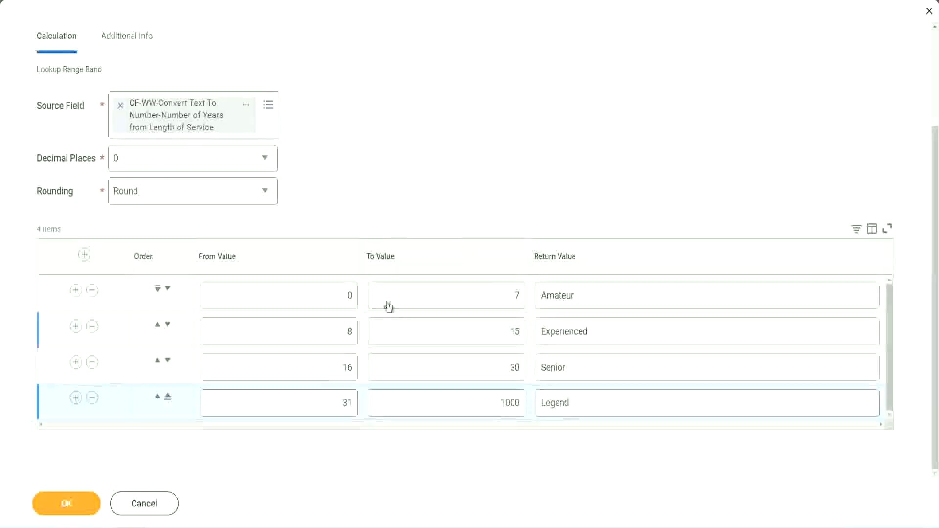
Step: Save the Lookup Range Band calculated field and copy its name from the save confirmation
left_click(65, 501)
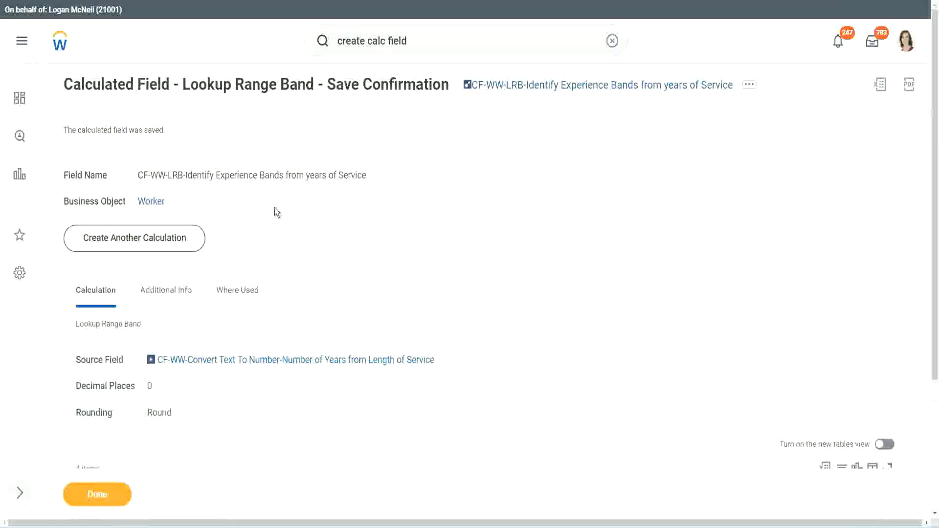
right_click(545, 87)
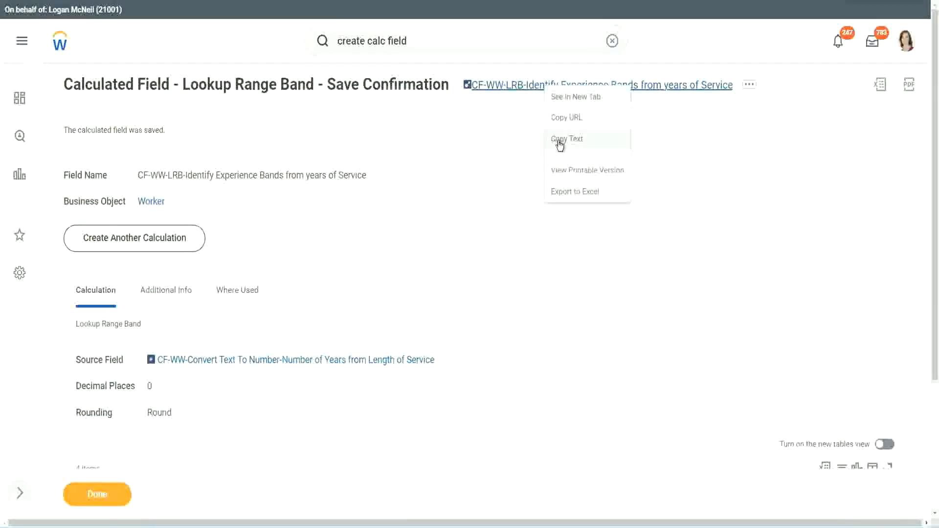
left_click(559, 141)
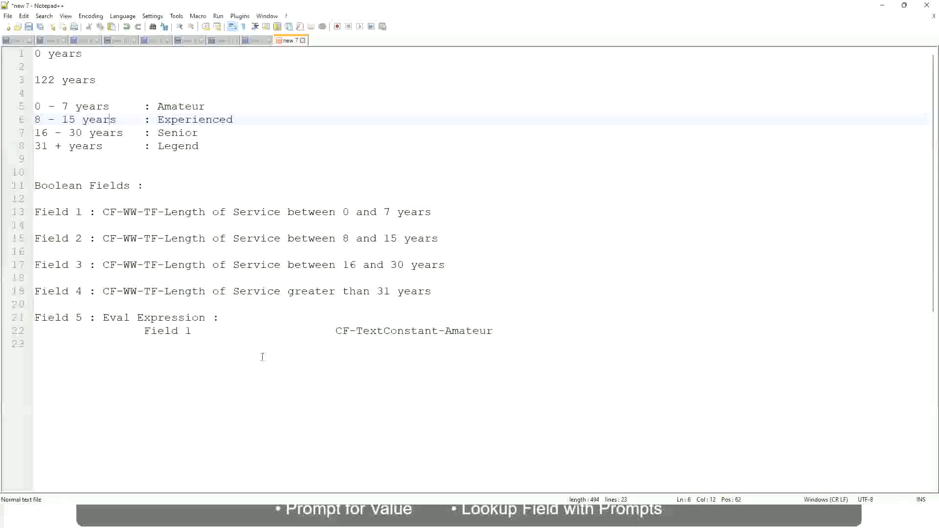
Step: In the Notepad++ notes, leave blank lines below the Eval Expression entry and write the amount 10,000 USD
left_click(262, 356)
key("Return")
key("Return")
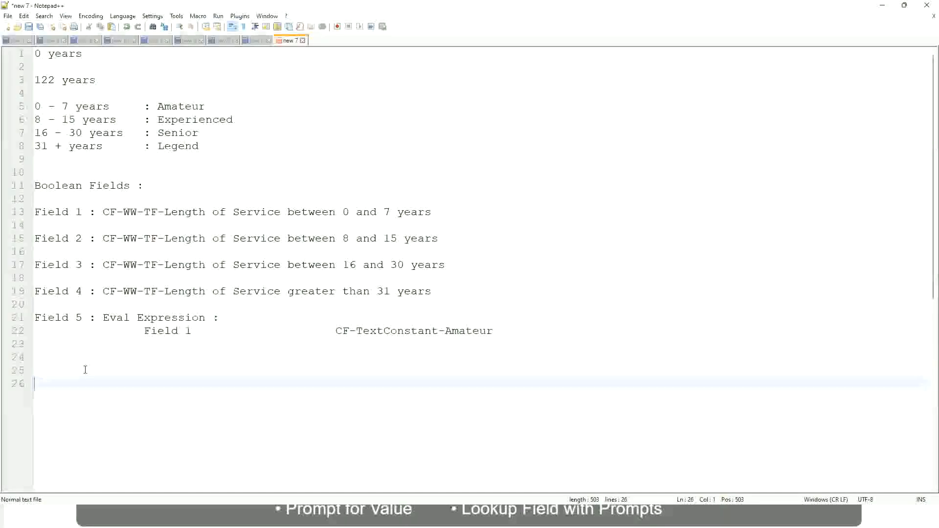
type("10,000 USD")
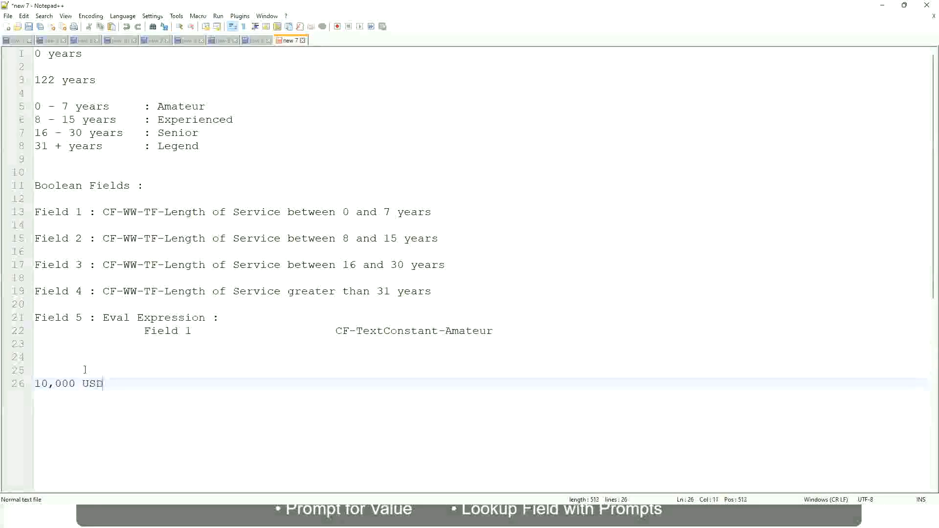
Step: Write 1,000,000 on the same line as the 10,000 USD amount, spaced well apart from it
key("Tab")
key("Tab")
key("Tab")
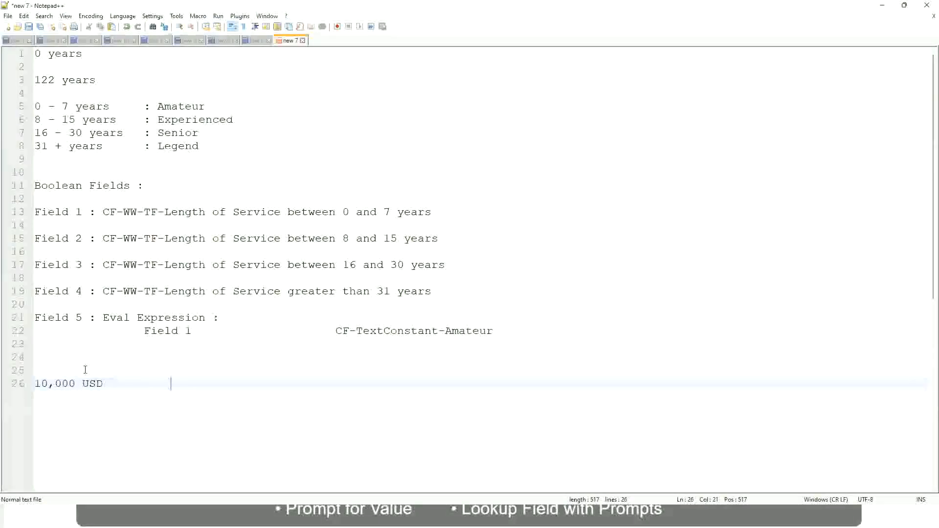
key("Tab")
key("Tab")
type("1,000,000")
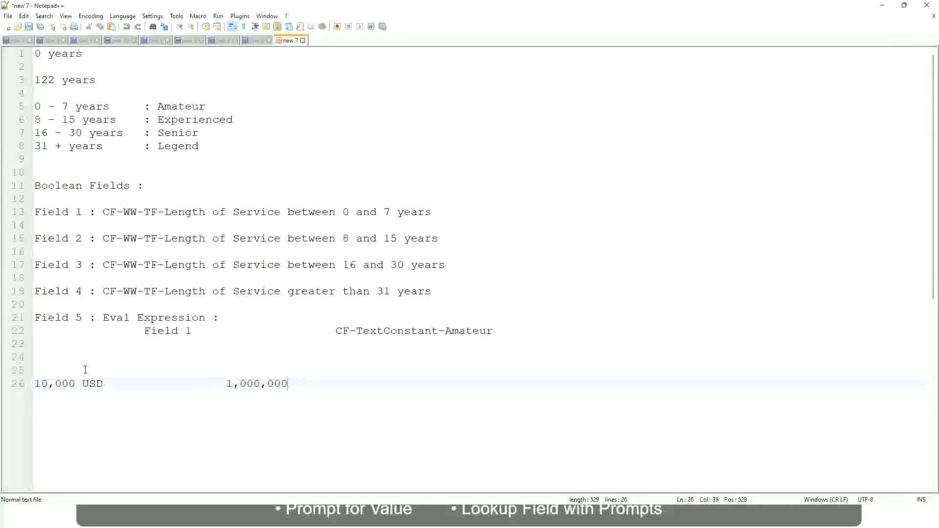
Step: Add the currency USD after the 1,000,000 amount in the notes
key("Left")
key("Left")
key("Left")
key("Left")
key("Left")
key("Left")
key("Left")
key("Left")
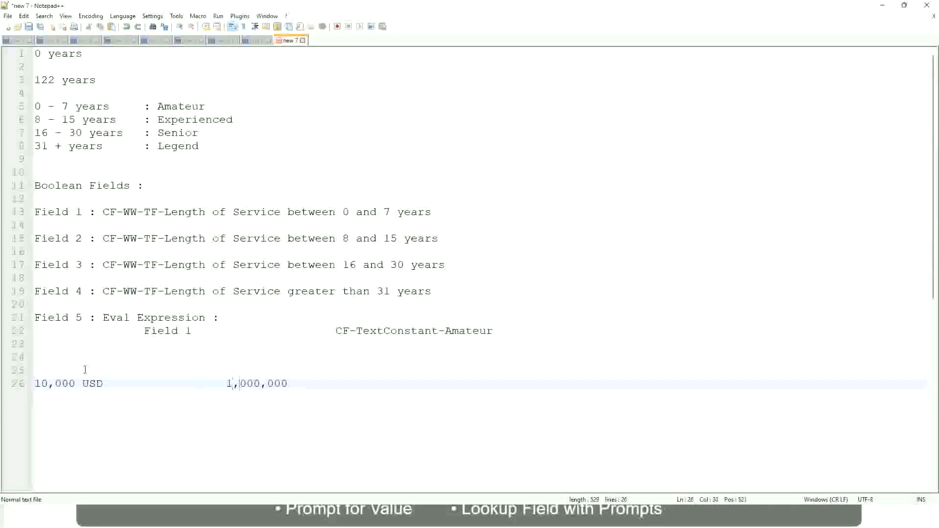
key("Right")
key("Right")
key("Right")
key("Right")
key("Right")
key("Right")
key("Right")
key("Right")
key("Right")
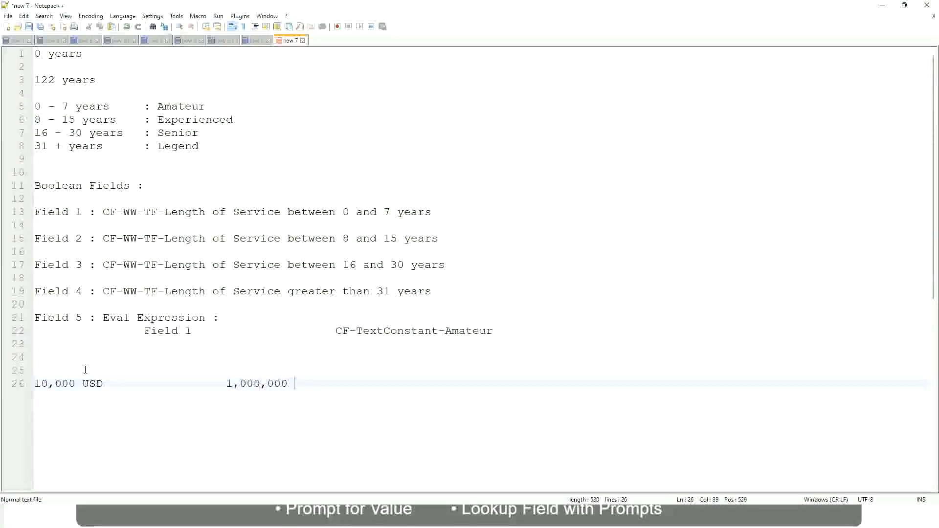
type("USD")
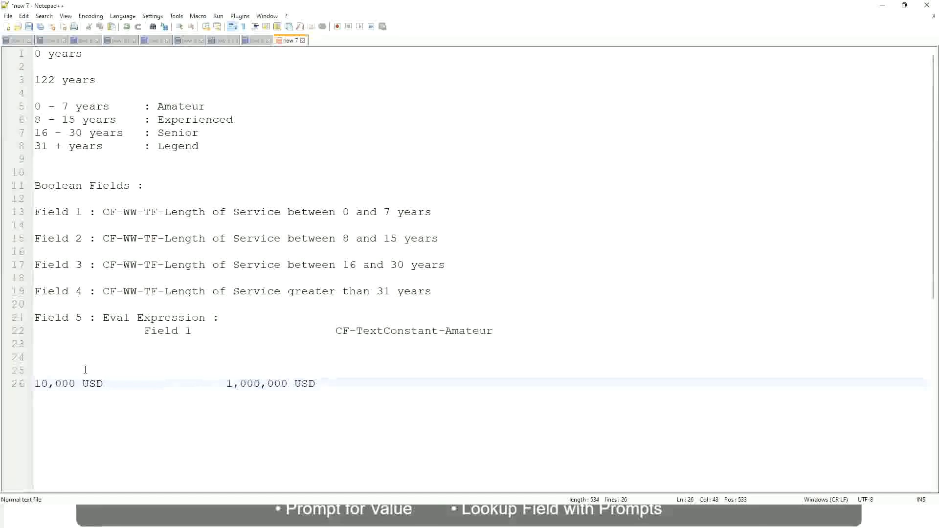
Step: Below the USD amounts, leave a blank line and write the band 10 - 50,000, spaced apart from its label ": Low"
key("Return")
key("Return")
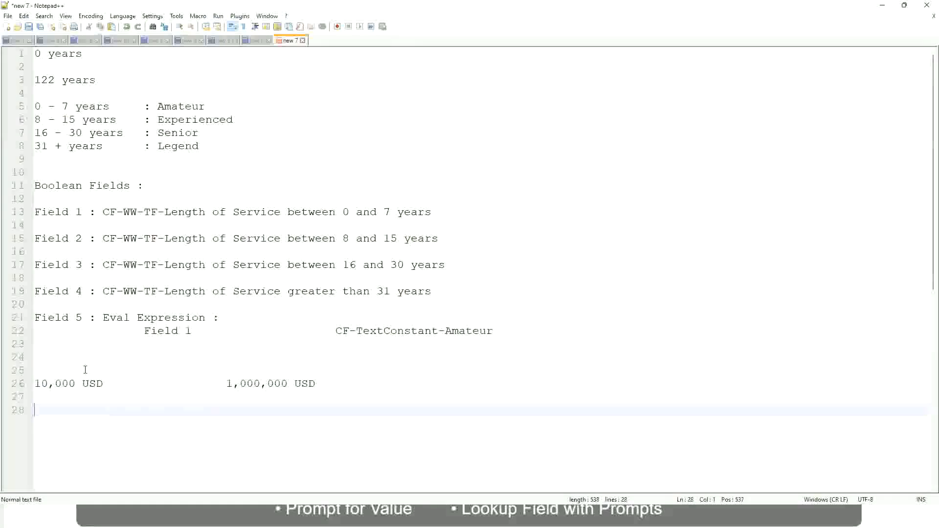
type("10 - 50,000")
key("Tab")
key("Tab")
key("Tab")
key("Tab")
type(": Low")
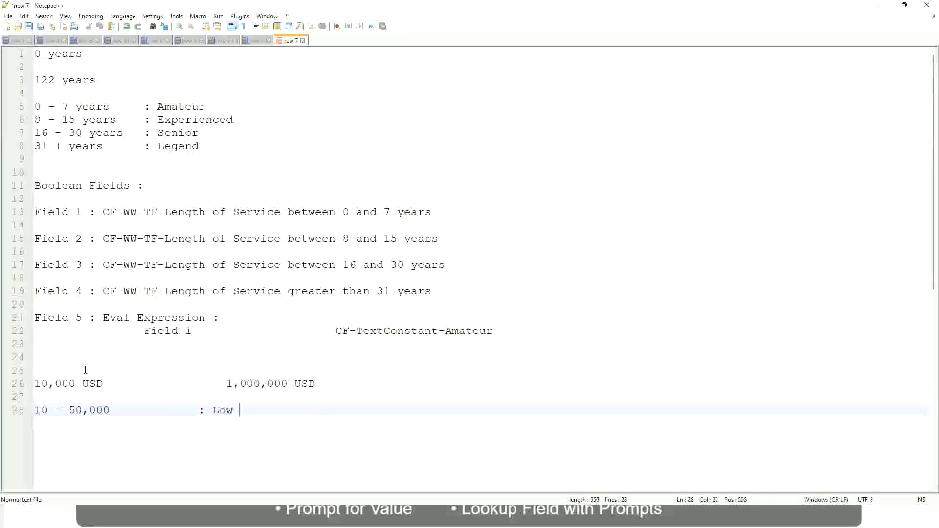
Step: Directly under the Low band, write the band 50,001 - 150,000 with the label ": Medium" aligned to the label above
key("Return")
key("Return")
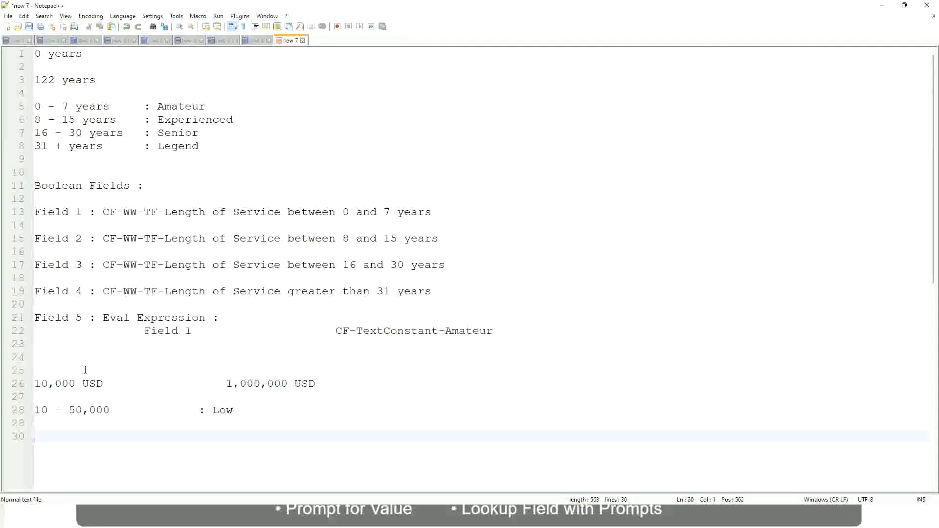
key("Up")
type("5")
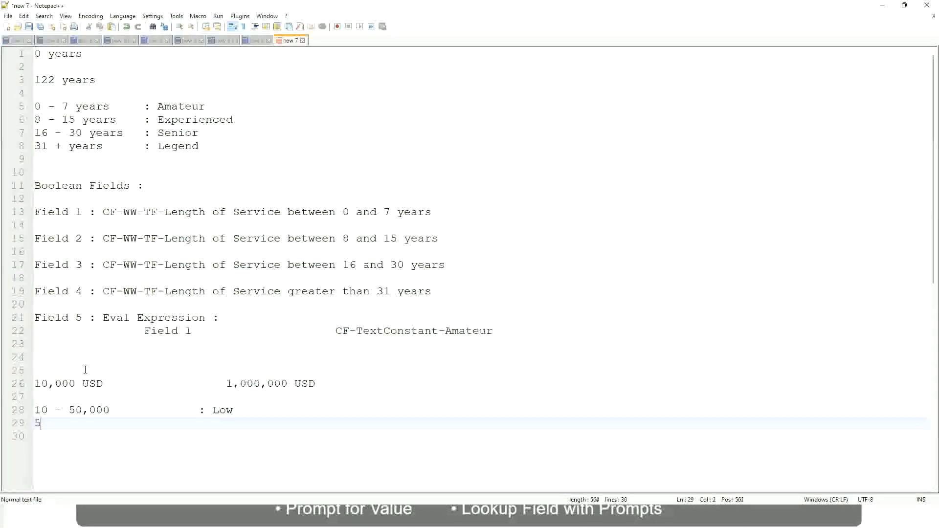
type("0,001 - 150")
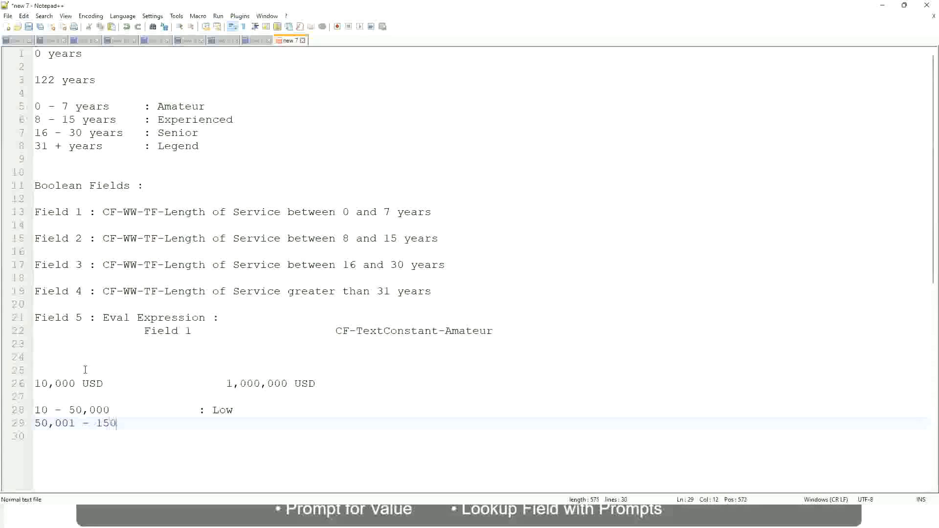
type(",000")
key("Tab")
key("Tab")
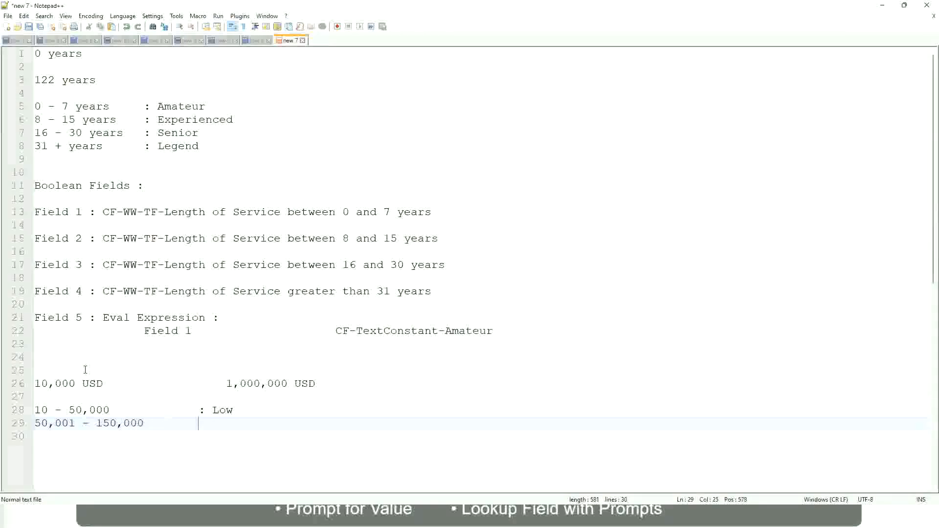
type(": Medium")
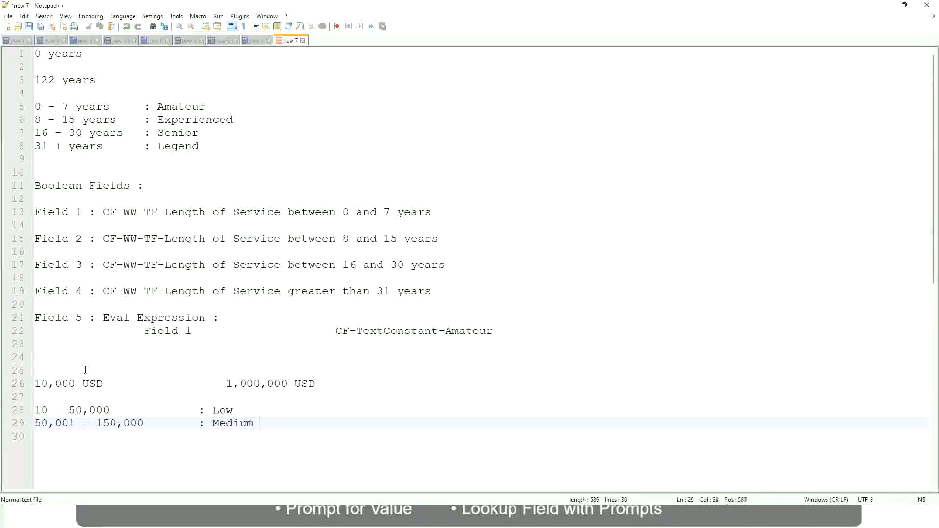
Step: On the line below the Medium band, write the band > 150,000 with the aligned label ": High"
key("Return")
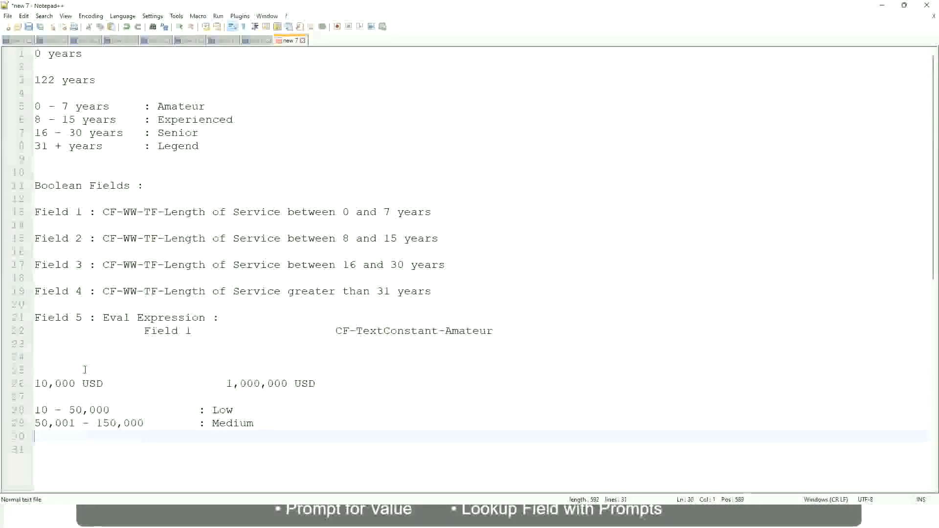
type("> 1")
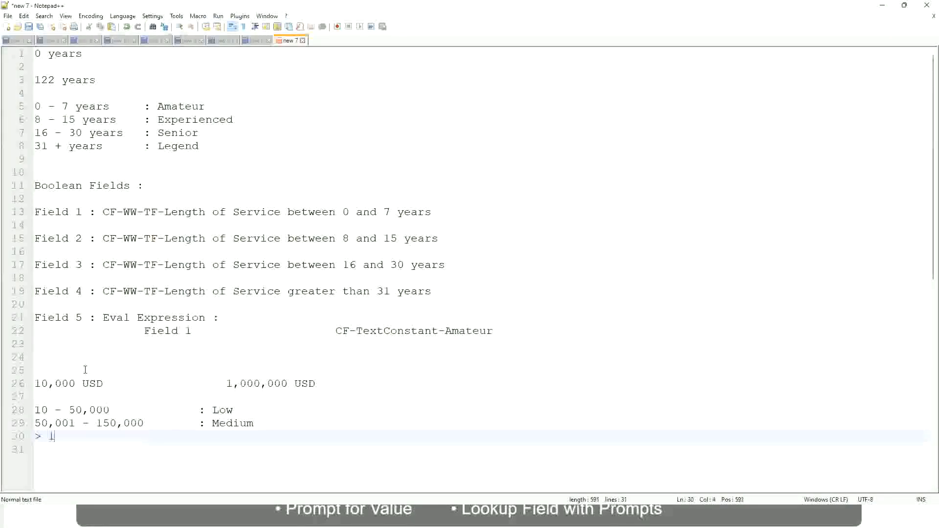
type("50,000")
key("Tab")
key("Tab")
key("Tab")
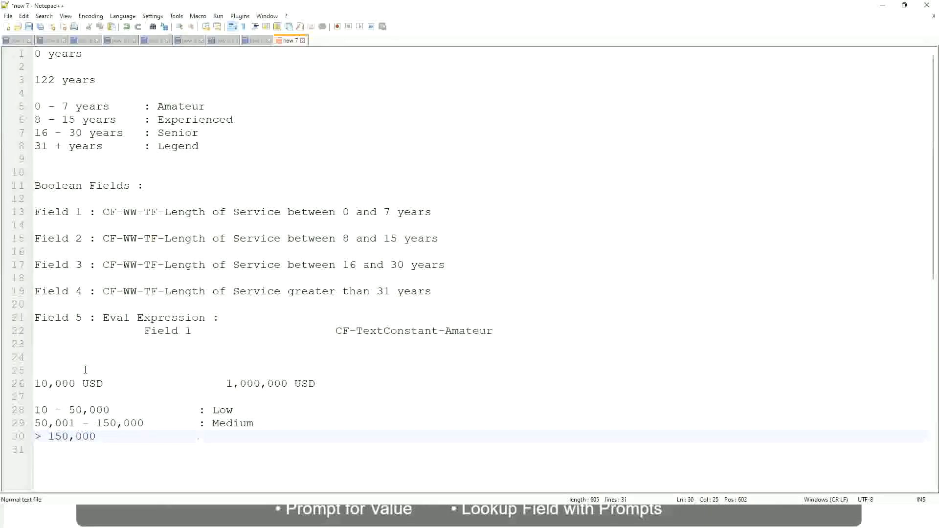
type(": High")
Step: Review how the amounts from 10,000 USD to 1,000,000 USD fall into the Low, Medium and High bands
left_click(29, 384)
left_click(42, 384)
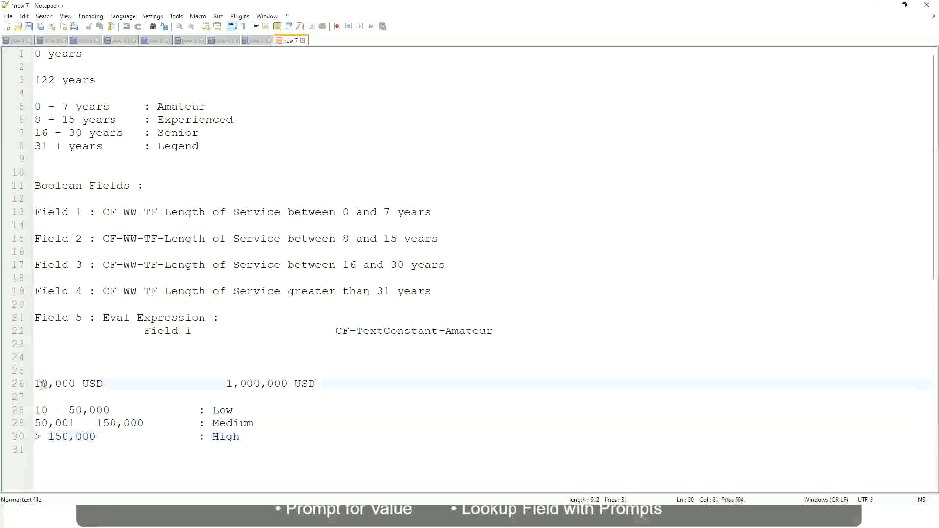
double_click(280, 384)
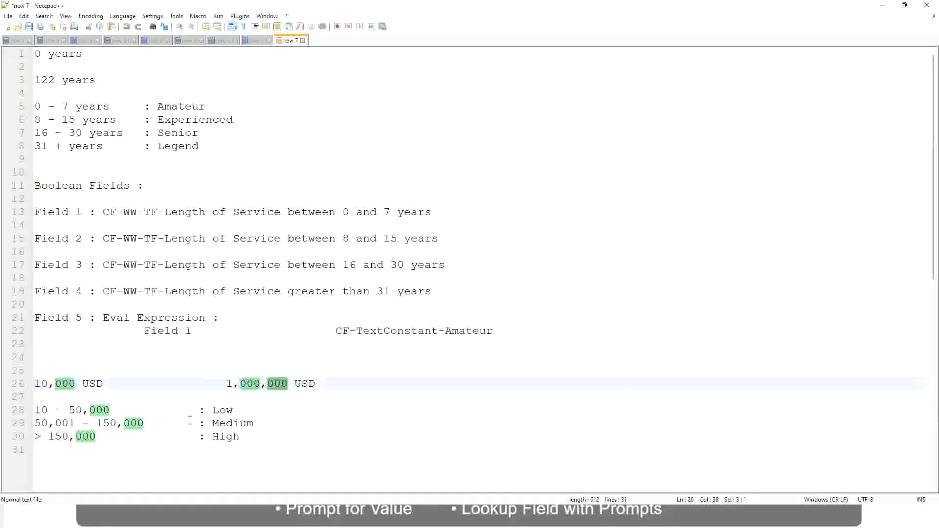
left_click(172, 423)
left_click(30, 384)
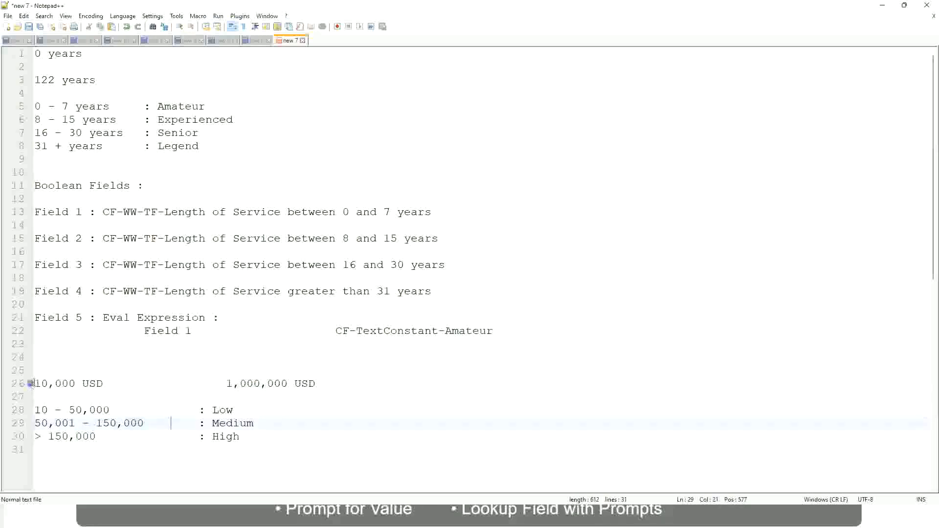
left_click(289, 386)
left_click(229, 412)
left_click(226, 440)
left_click(241, 435)
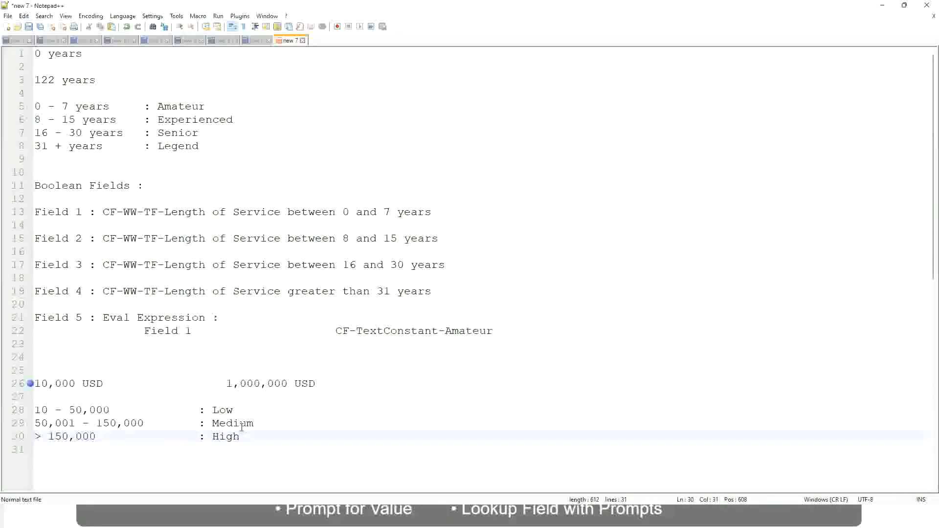